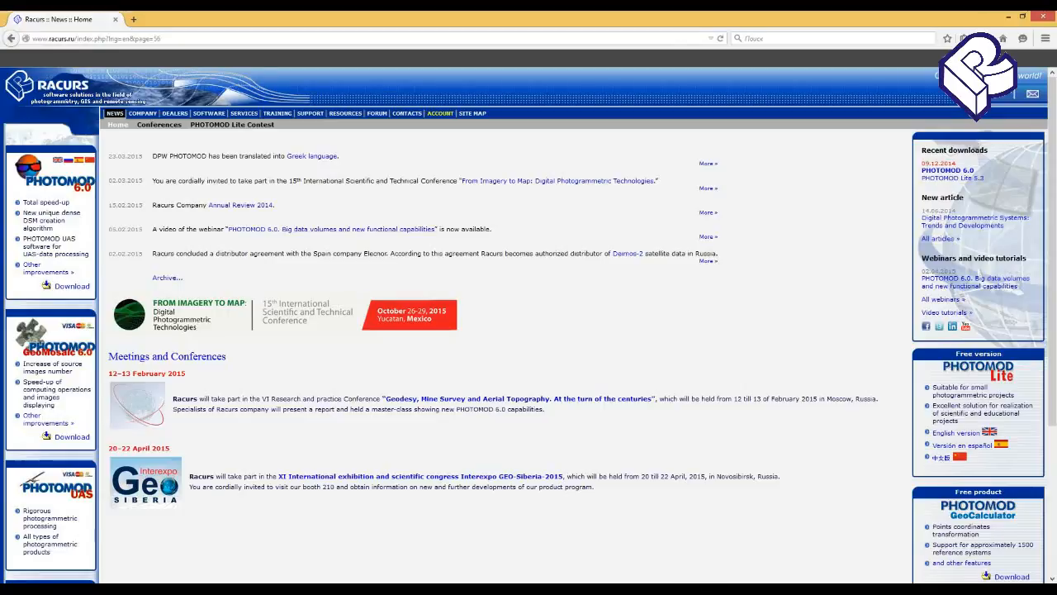
Step: Switch to PHOTOMOD and open the Aalen project
{"action": "left_click", "coordinate": [878, 579]}
{"action": "left_click", "coordinate": [903, 412]}
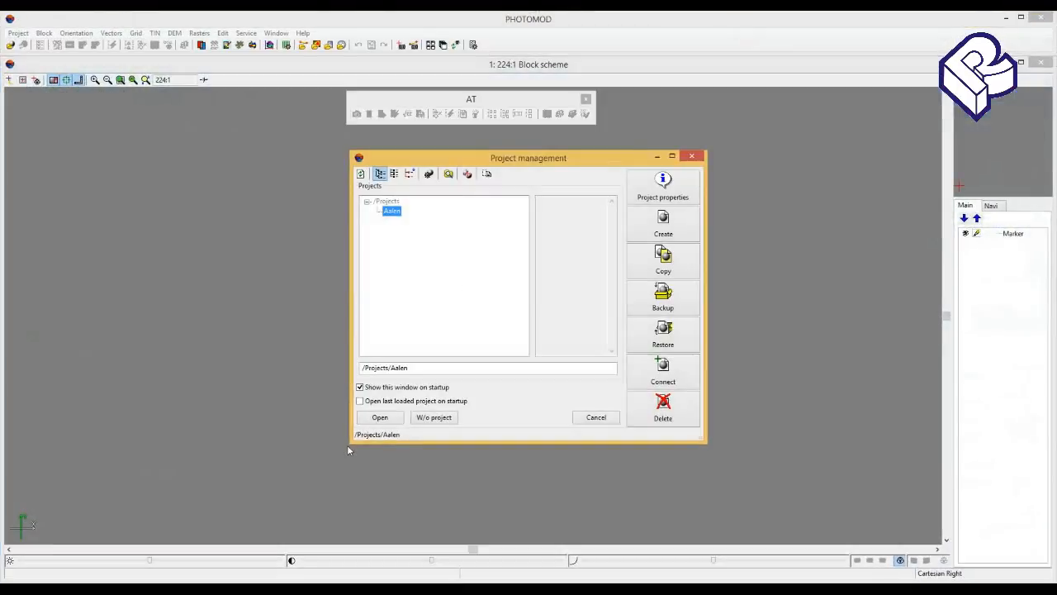
{"action": "left_click", "coordinate": [377, 418]}
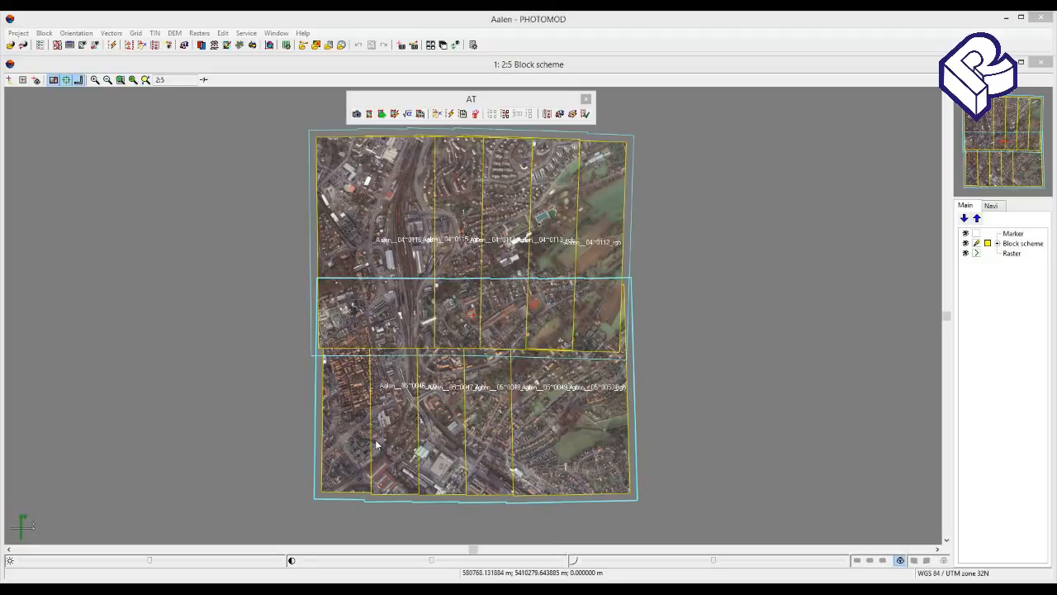
Step: Reset the automatic tie point measurement settings to their defaults
{"action": "left_click", "coordinate": [459, 100]}
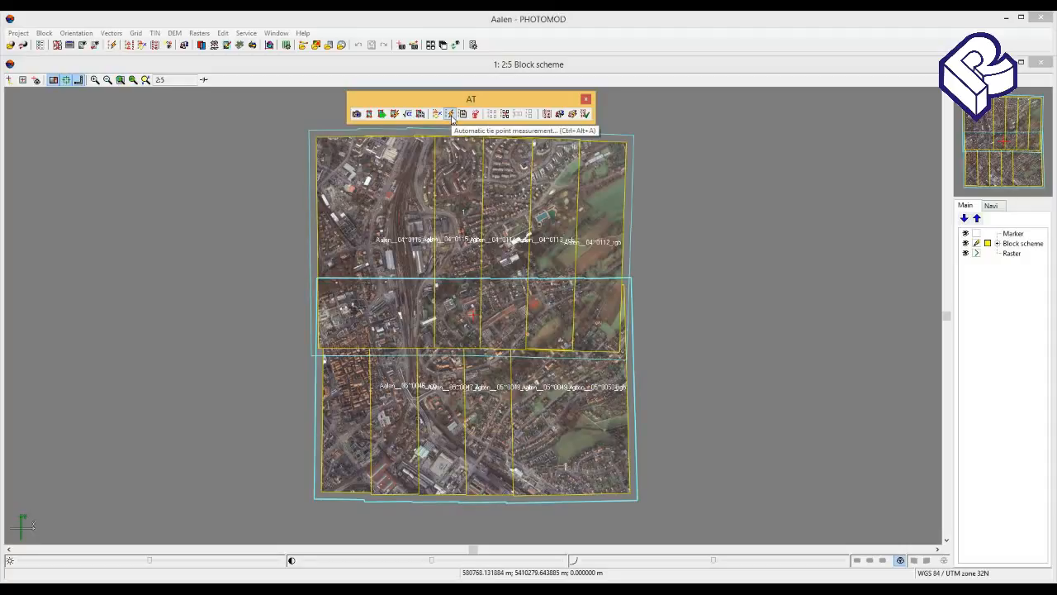
{"action": "left_click", "coordinate": [450, 115]}
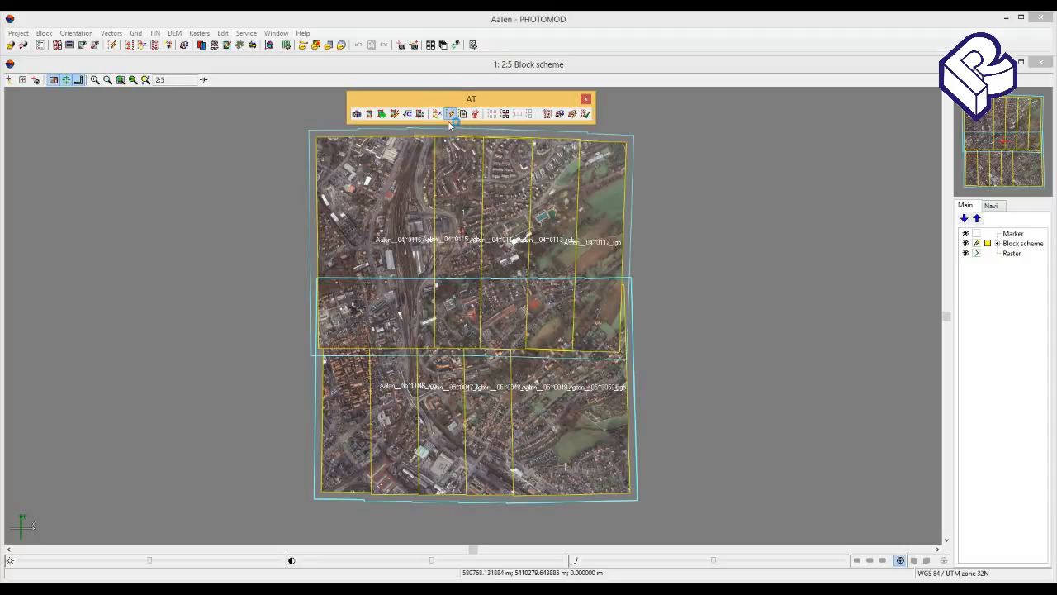
{"action": "left_click_drag", "start_coordinate": [450, 121], "coordinate": [433, 132]}
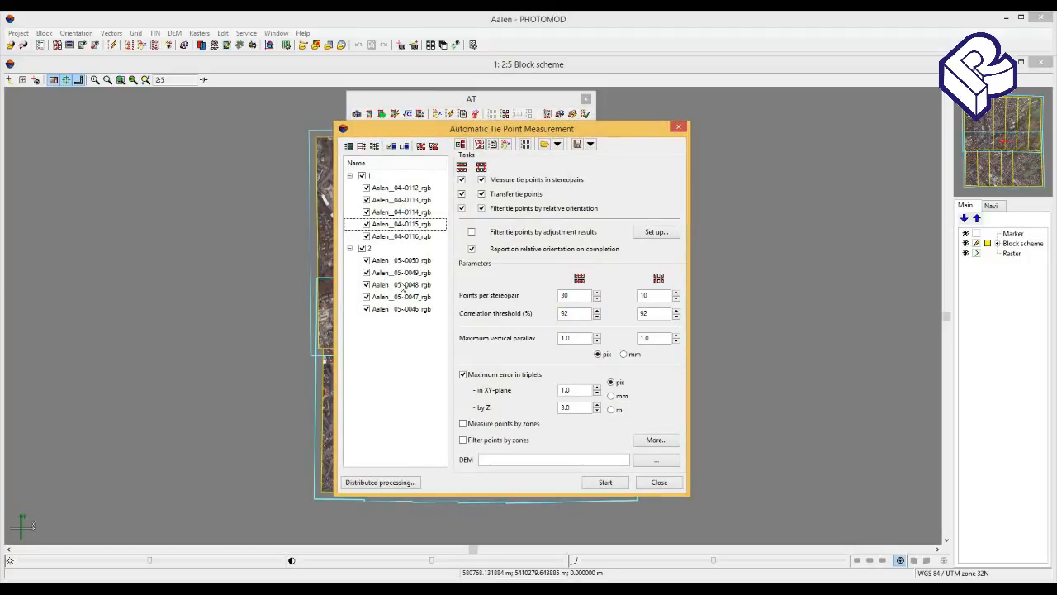
{"action": "left_click", "coordinate": [562, 294]}
{"action": "left_click", "coordinate": [558, 144]}
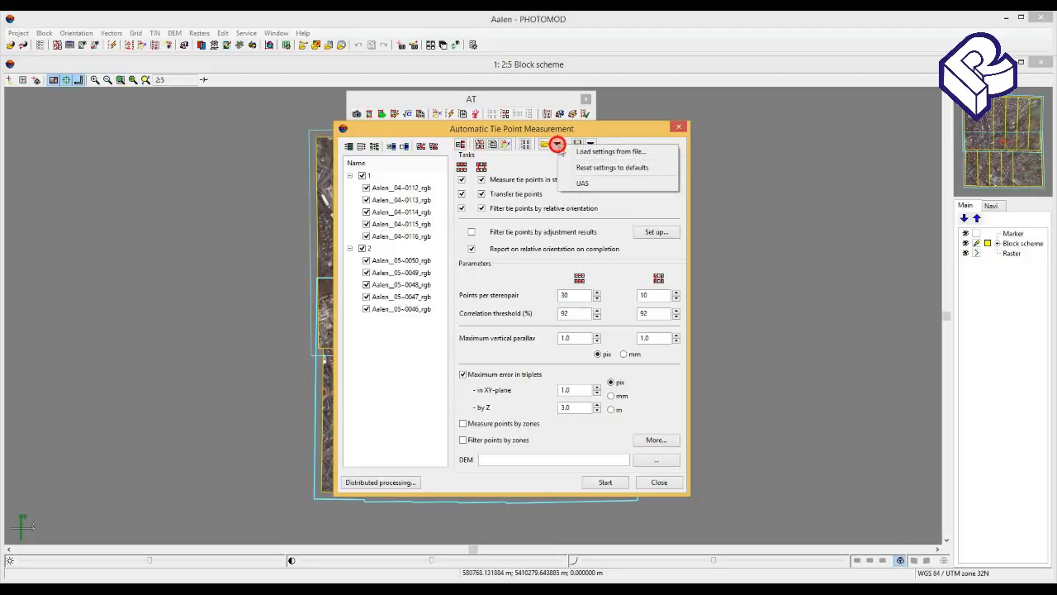
{"action": "left_click", "coordinate": [581, 167]}
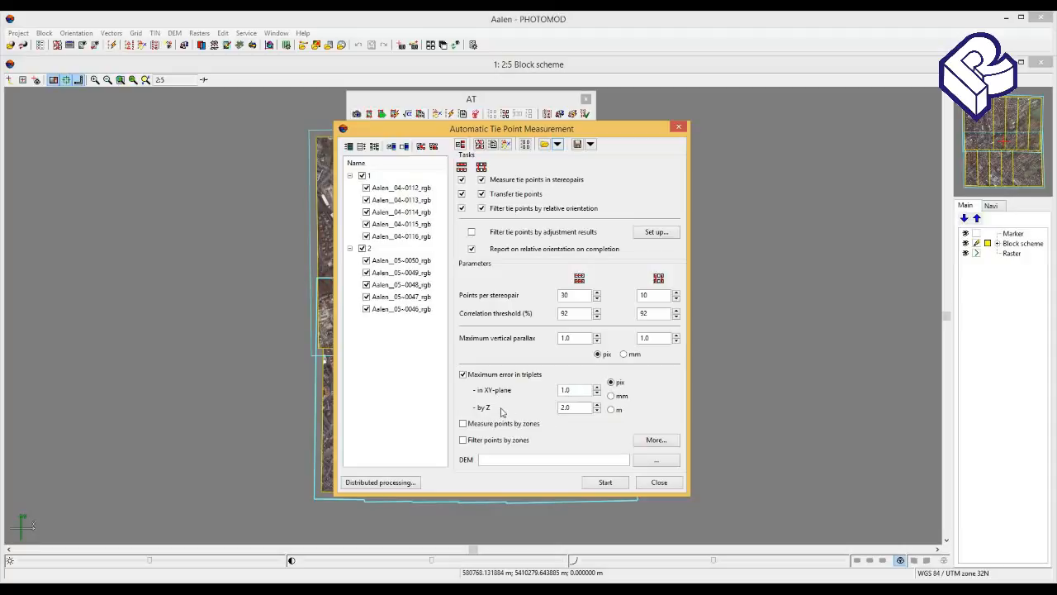
{"action": "double_click", "coordinate": [564, 389]}
{"action": "left_click", "coordinate": [679, 128]}
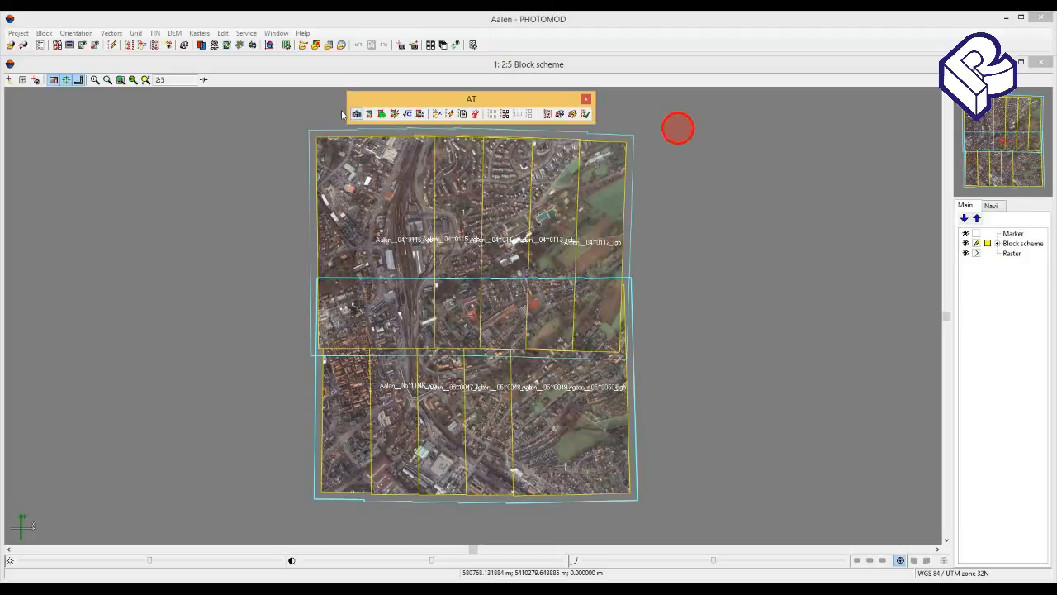
Step: Check the focal length in the parameters of the project's DMC.x-cam camera, leaving the camera as it is
{"action": "left_click", "coordinate": [357, 115]}
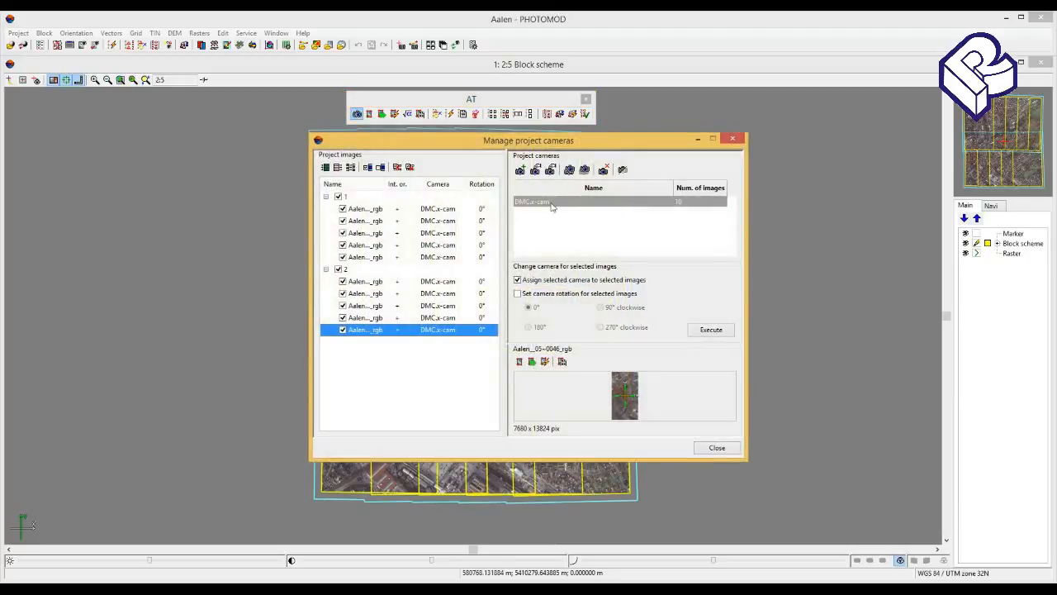
{"action": "double_click", "coordinate": [549, 202]}
{"action": "double_click", "coordinate": [480, 198]}
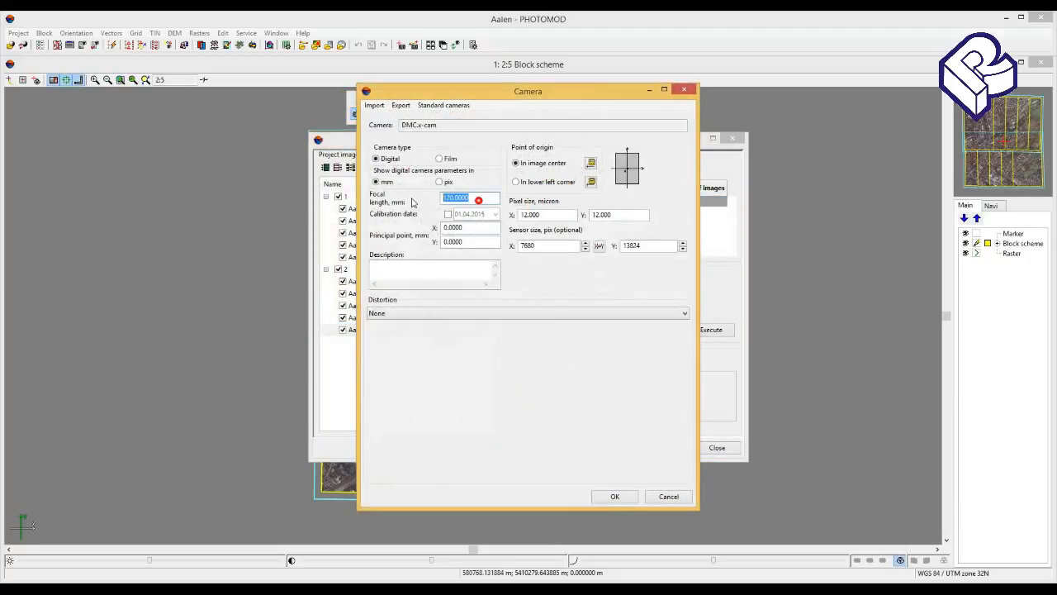
{"action": "left_click", "coordinate": [683, 89]}
{"action": "left_click", "coordinate": [732, 140]}
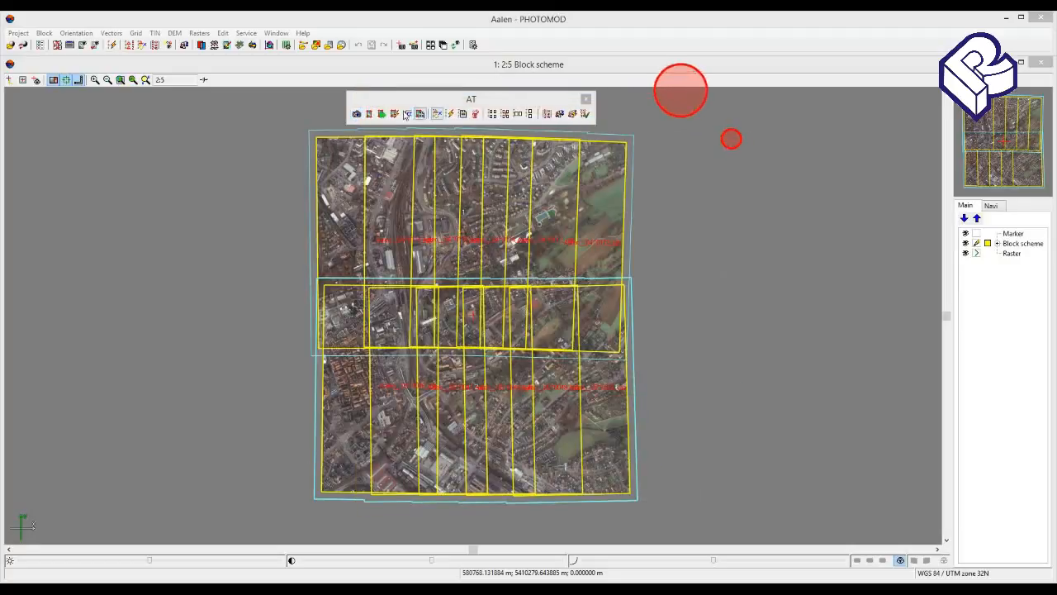
Step: Look at the DEM resource selection for automatic tie point measurement without choosing a DEM
{"action": "left_click", "coordinate": [450, 114]}
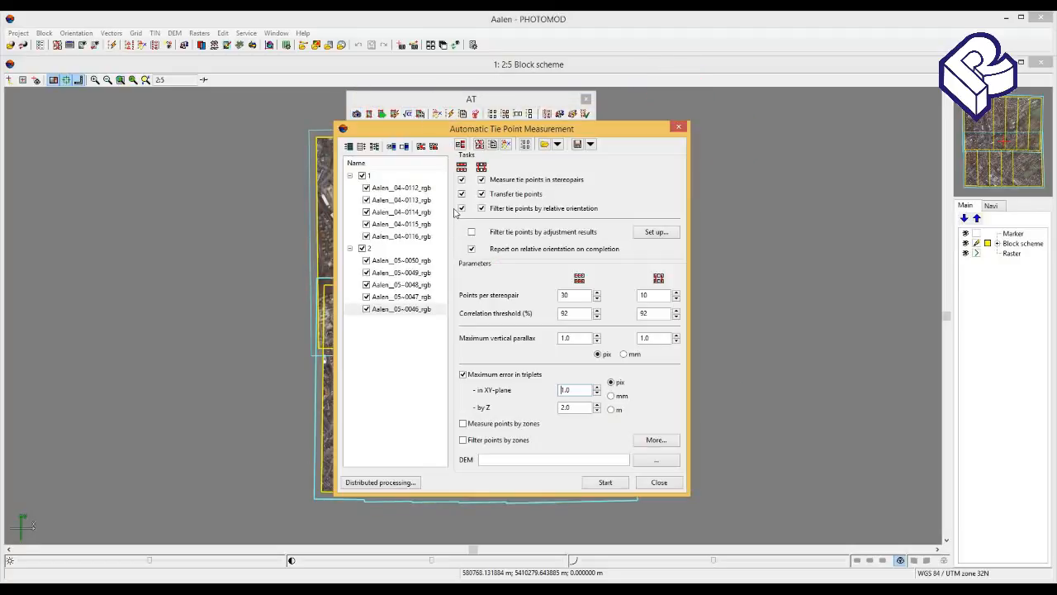
{"action": "left_click", "coordinate": [496, 125]}
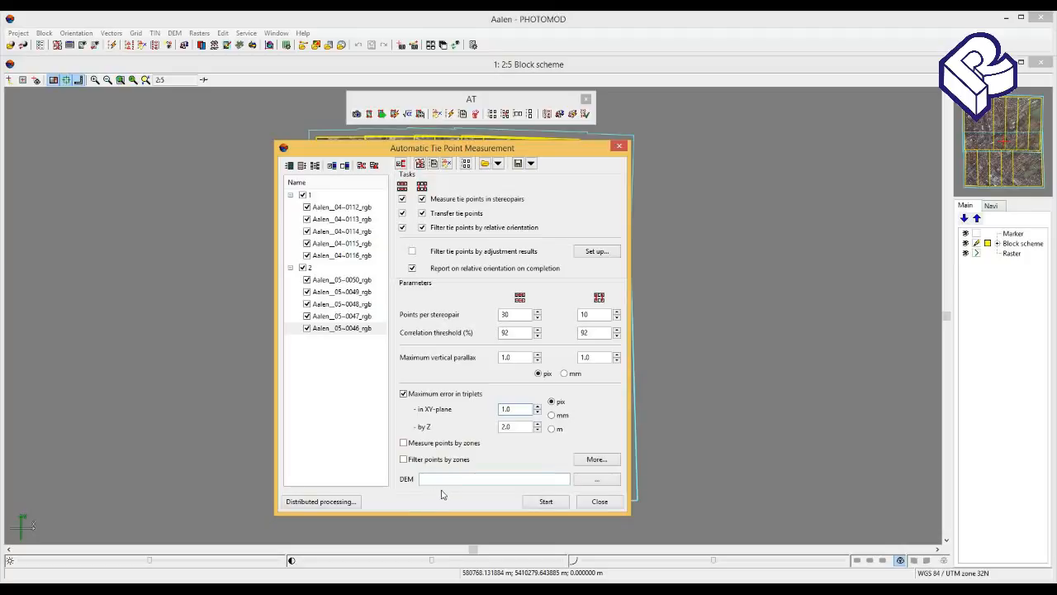
{"action": "left_click", "coordinate": [587, 478]}
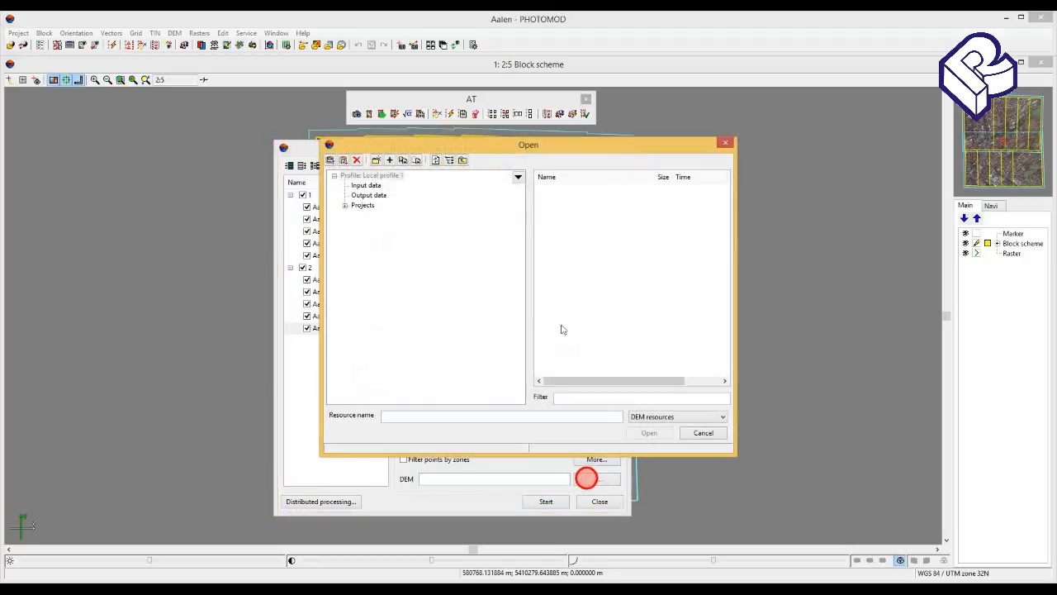
{"action": "left_click", "coordinate": [726, 142]}
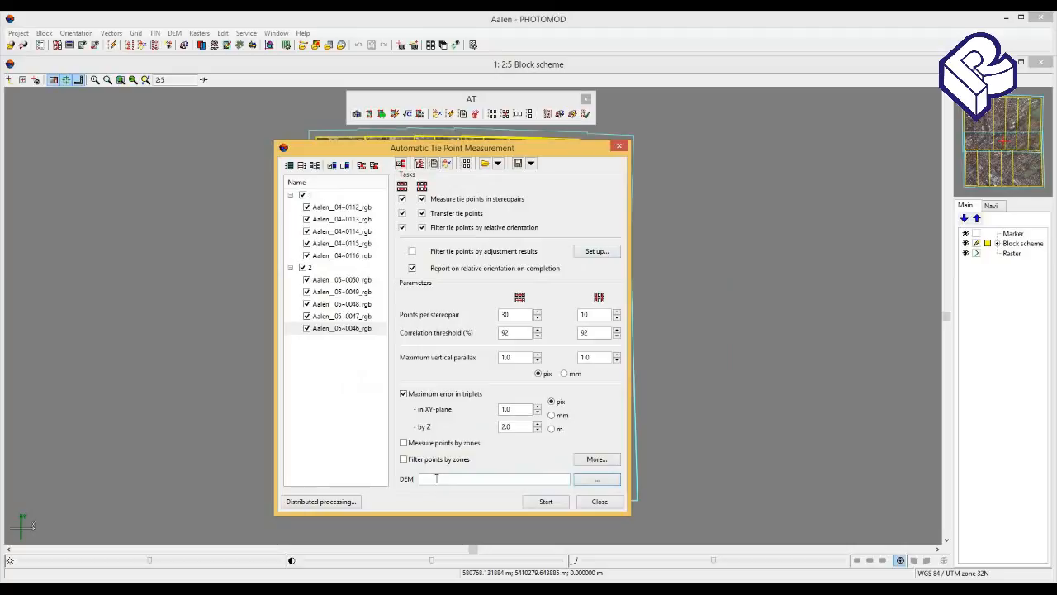
Step: Review the search area among the additional tie point measurement parameters, leaving all settings as they are
{"action": "left_click", "coordinate": [598, 460]}
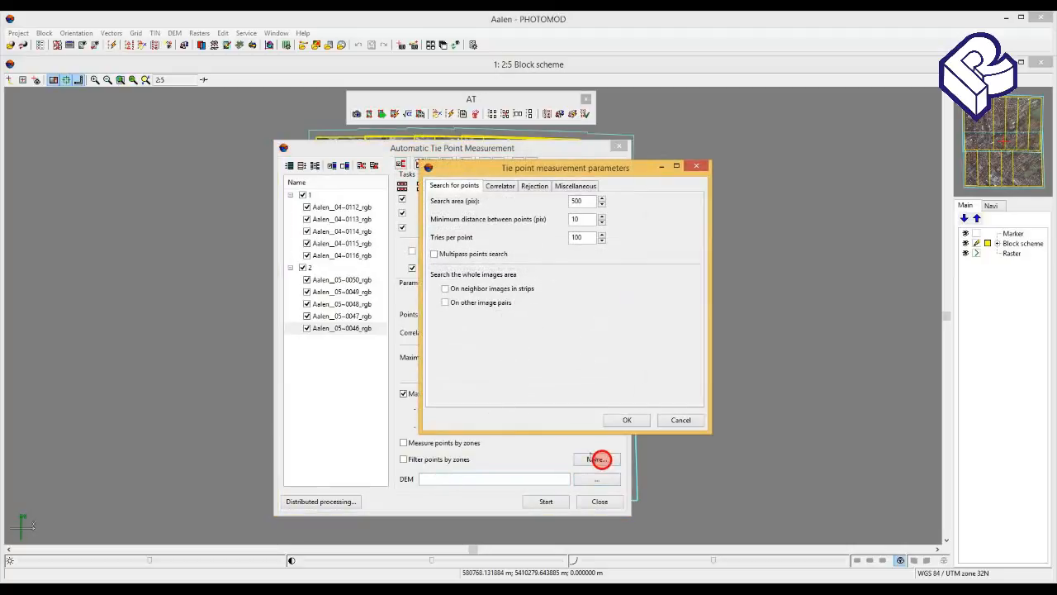
{"action": "double_click", "coordinate": [591, 201]}
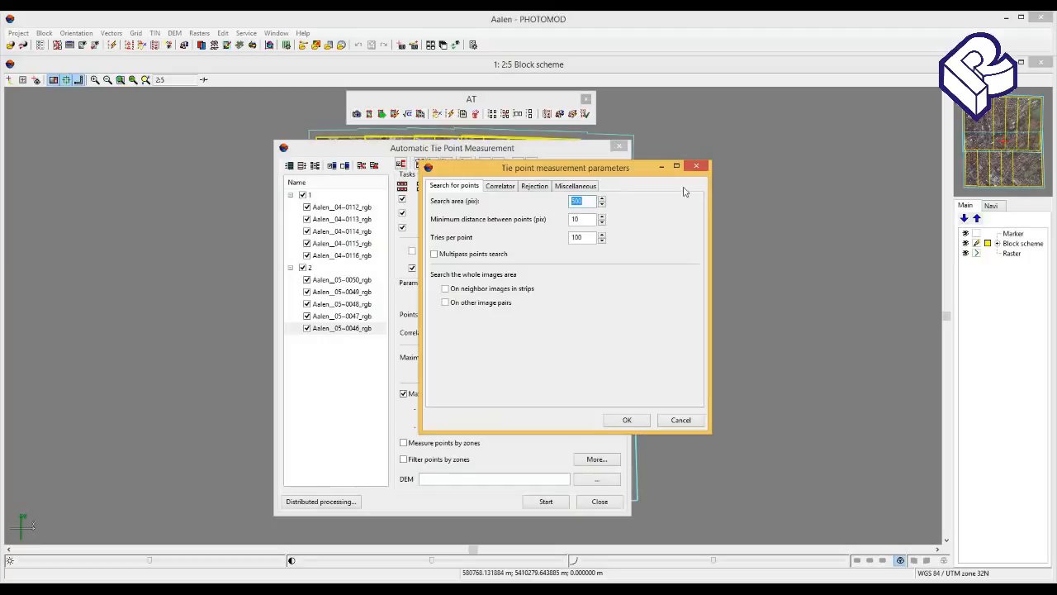
{"action": "left_click", "coordinate": [698, 166]}
{"action": "left_click", "coordinate": [621, 147]}
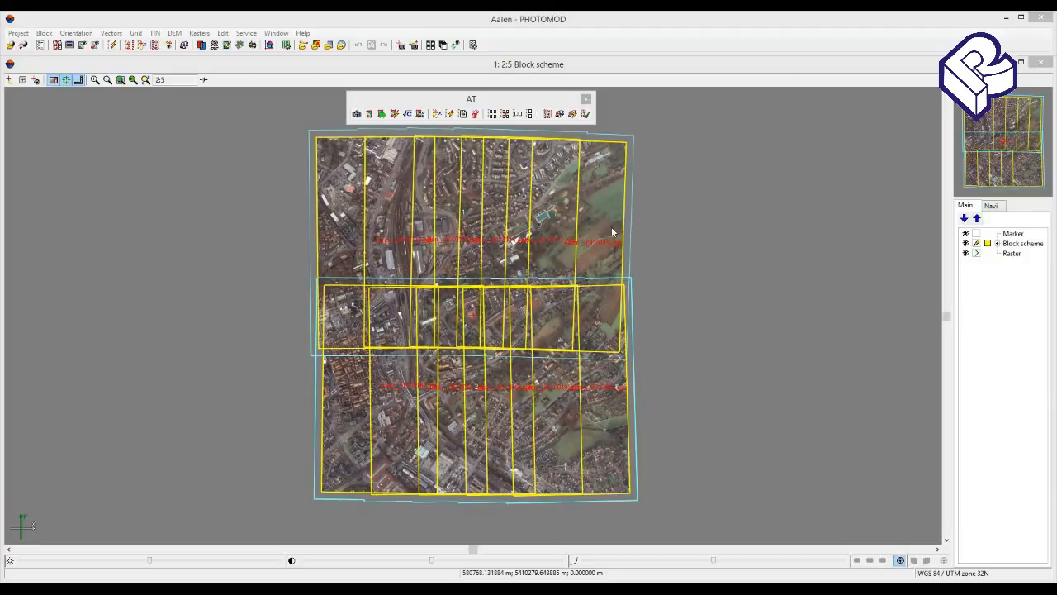
Step: Place the marker on the red sports field in the strip overlap and open the images containing it for measurement
{"action": "left_click", "coordinate": [537, 307]}
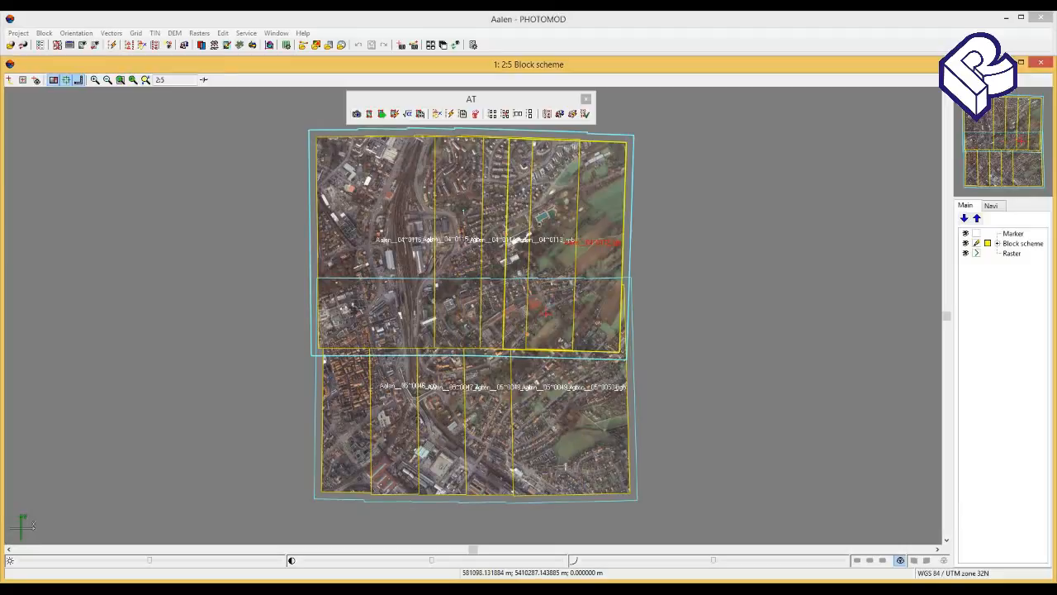
{"action": "left_click", "coordinate": [538, 307]}
{"action": "left_click", "coordinate": [473, 98]}
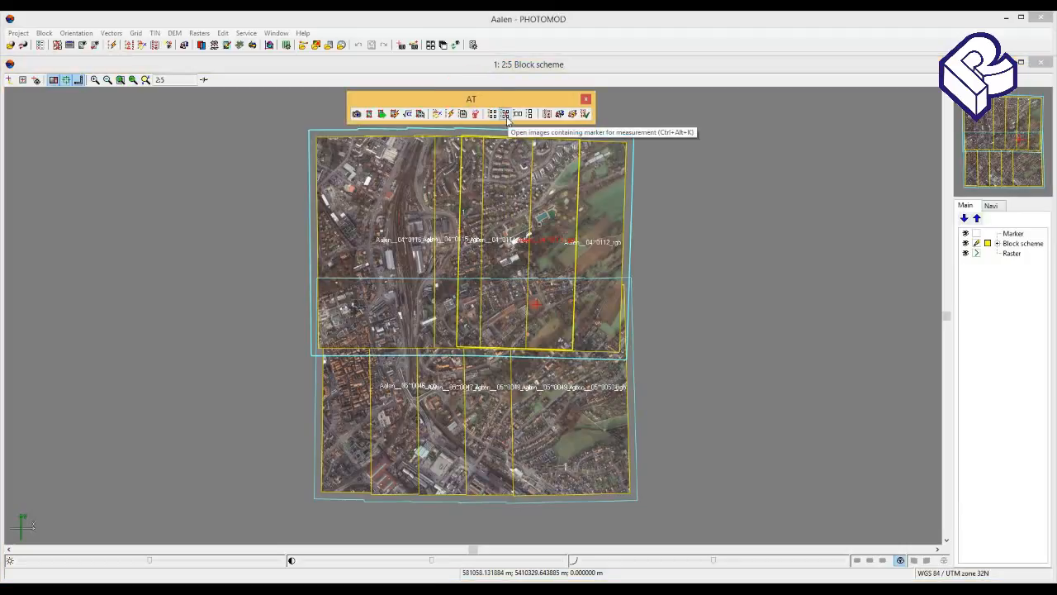
{"action": "left_click", "coordinate": [506, 115]}
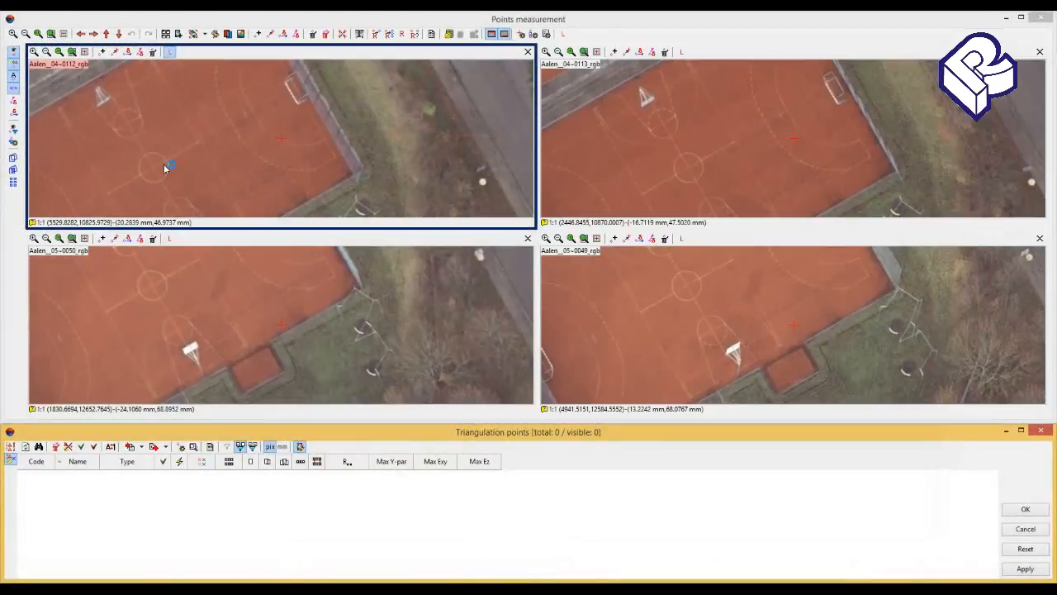
Step: Place the marker at the court's centre circle in Aalen__04~0112_rgb and measure the distance to that circle in Aalen__04~0113_rgb
{"action": "left_click_drag", "start_coordinate": [166, 165], "coordinate": [215, 164]}
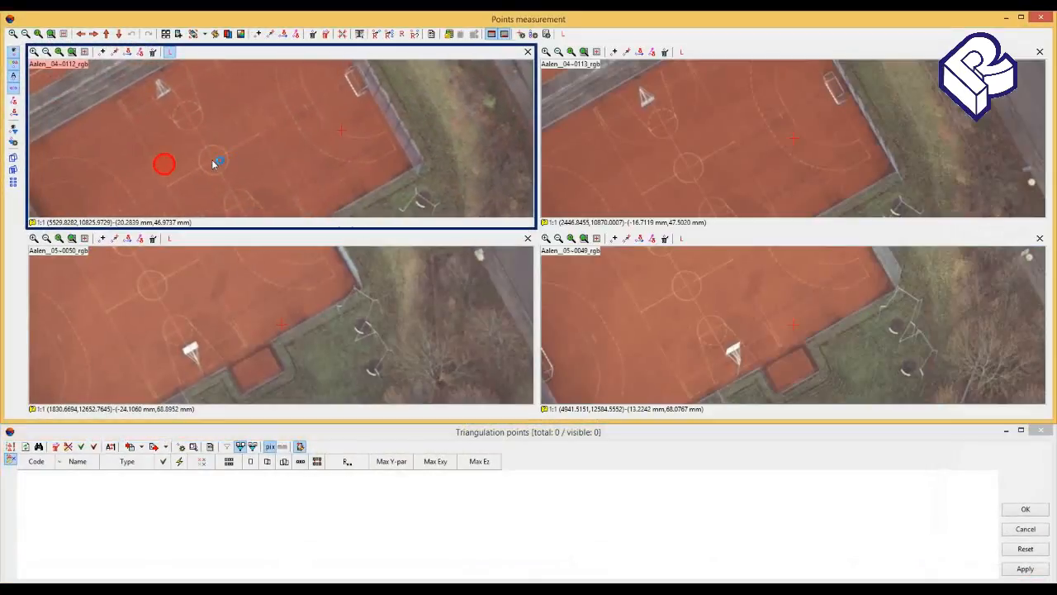
{"action": "left_click", "coordinate": [213, 163]}
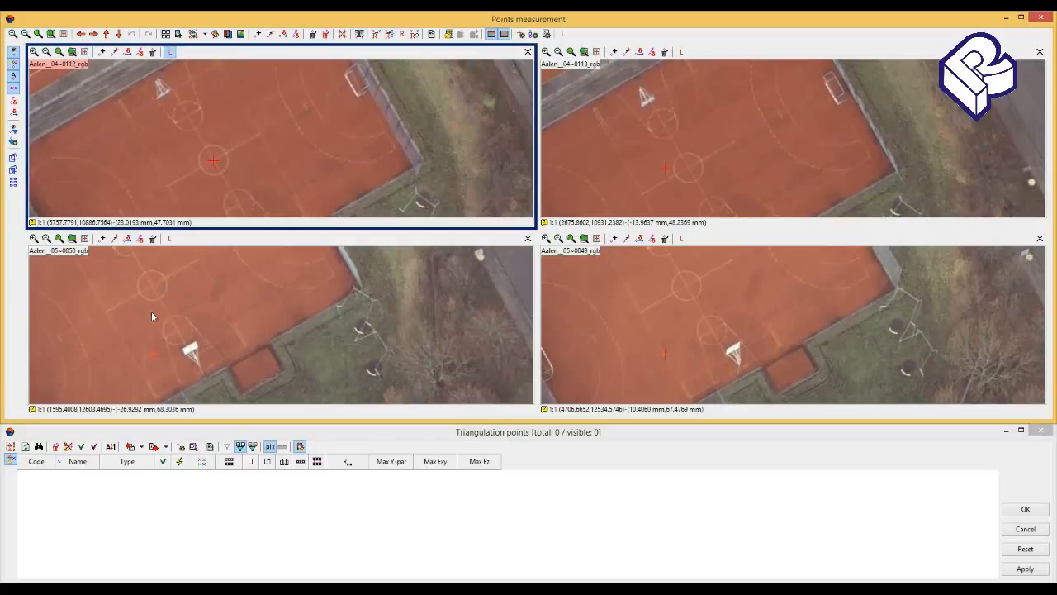
{"action": "right_click", "coordinate": [739, 162]}
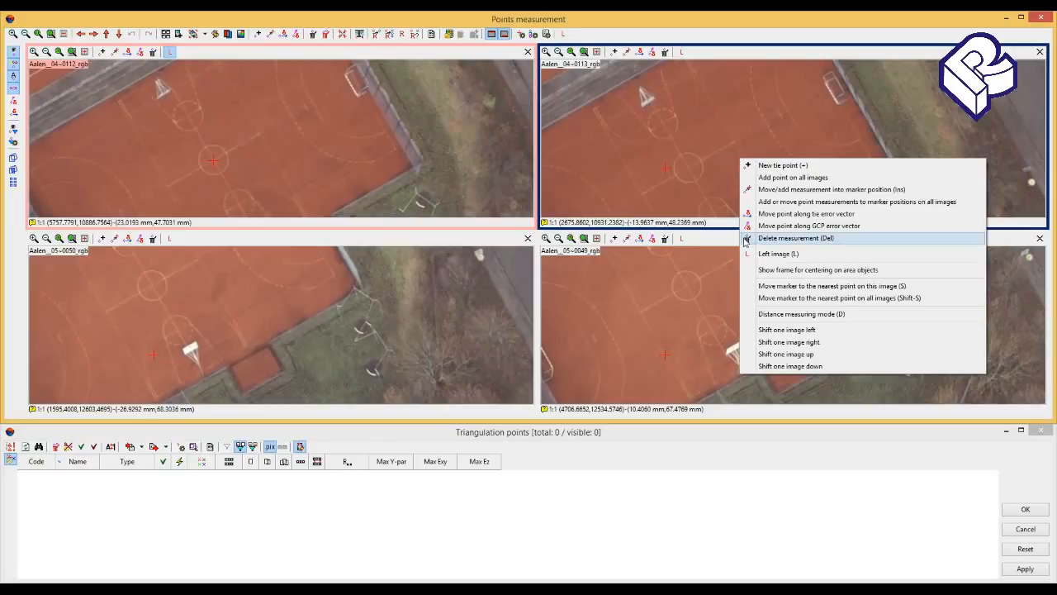
{"action": "left_click", "coordinate": [781, 314]}
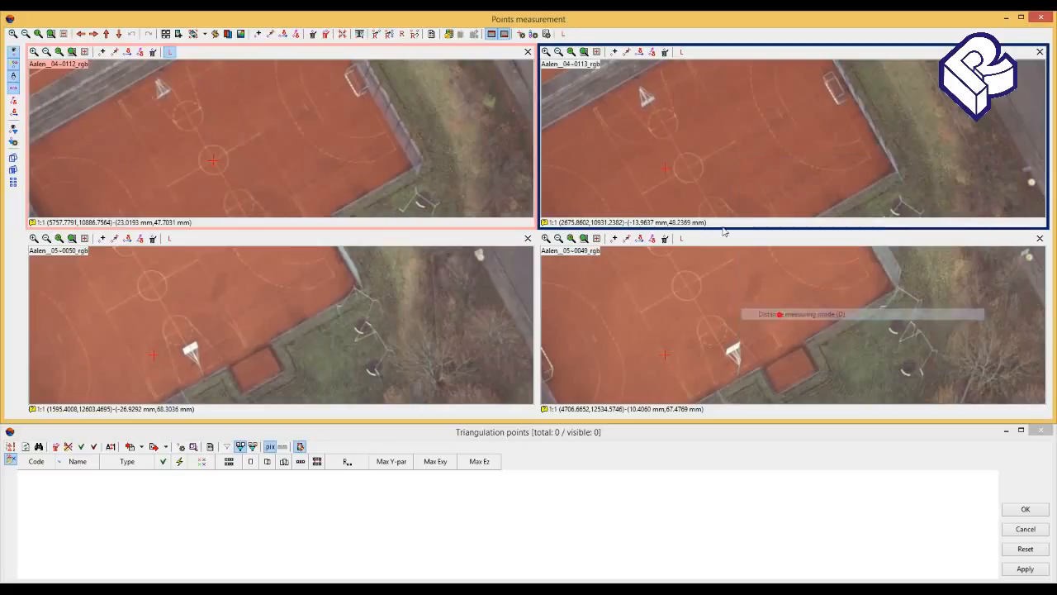
{"action": "left_click", "coordinate": [685, 165]}
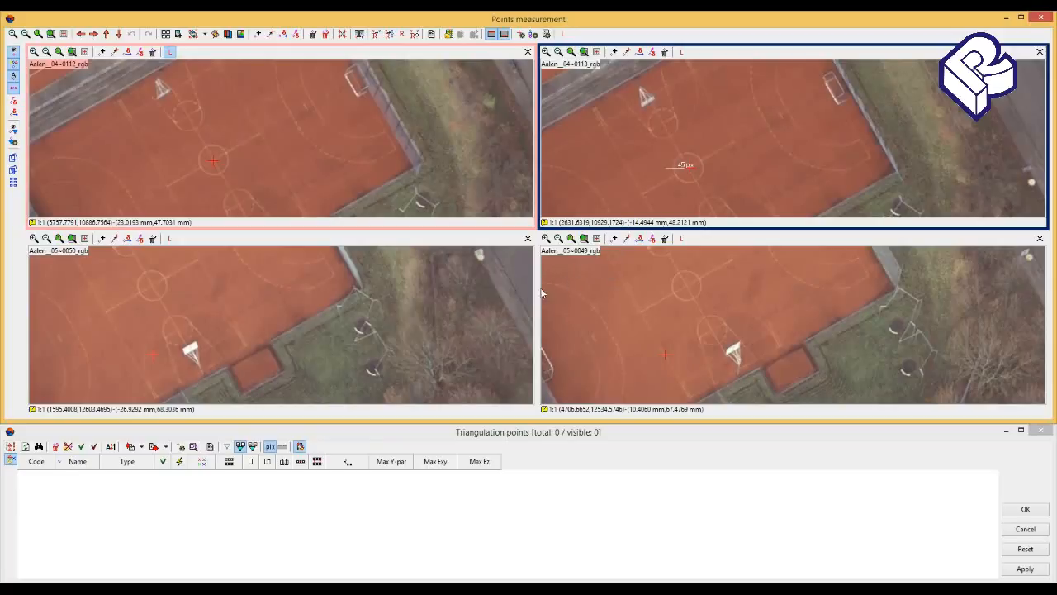
Step: Measure the distance from the marker to the court's centre circle in image Aalen__05~0050_rgb
{"action": "right_click", "coordinate": [176, 339]}
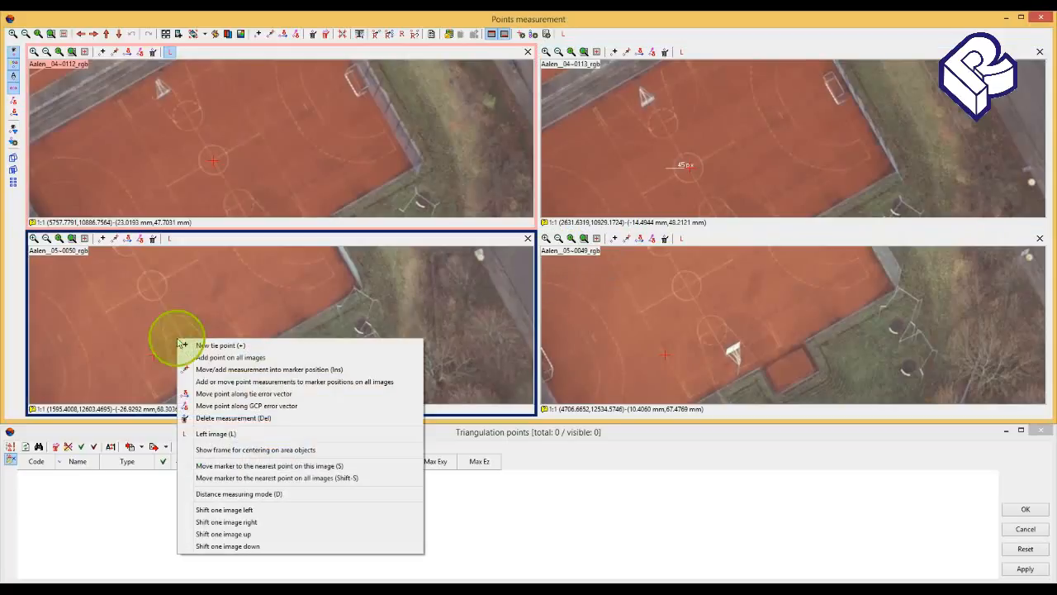
{"action": "left_click", "coordinate": [252, 494]}
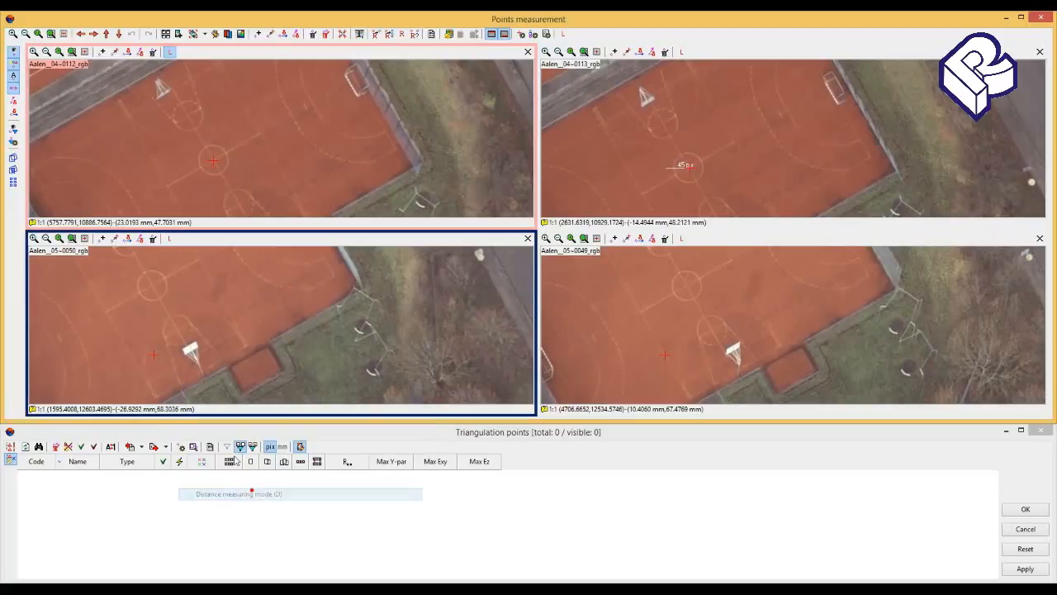
{"action": "left_click", "coordinate": [150, 286]}
Step: Measure the distance from the marker to the court's centre circle in image Aalen__05~0049_rgb, and leave points measurement
{"action": "right_click", "coordinate": [665, 355]}
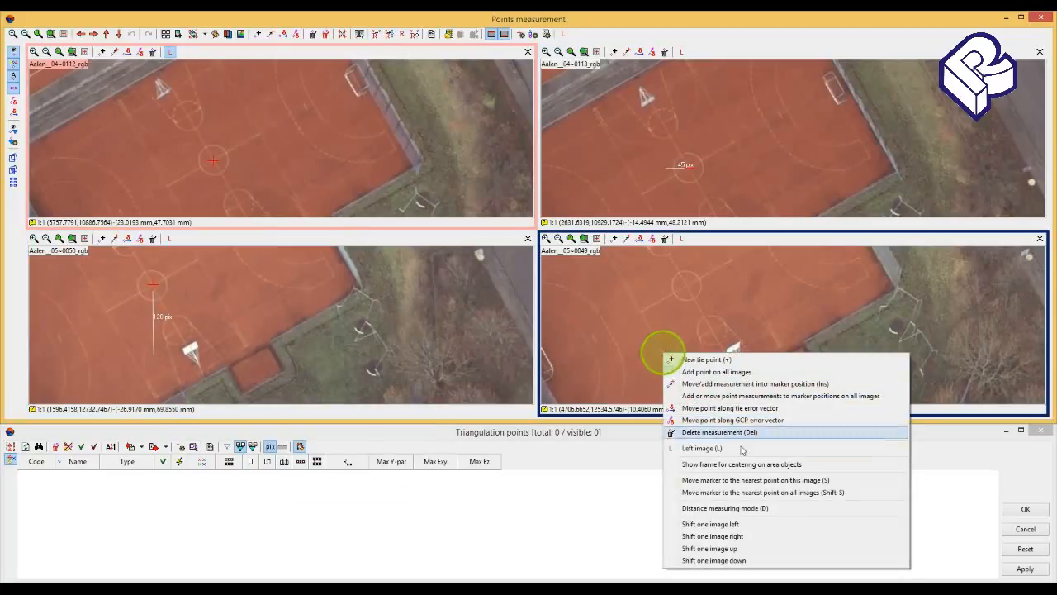
{"action": "left_click", "coordinate": [725, 508]}
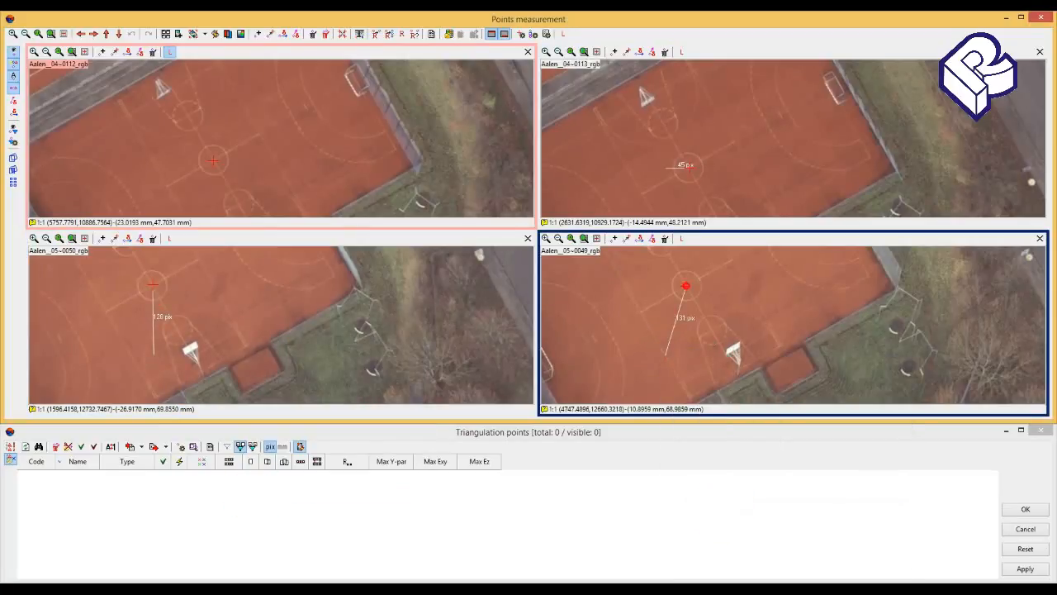
{"action": "left_click", "coordinate": [686, 285]}
{"action": "mouse_move", "coordinate": [122, 229]}
{"action": "mouse_move", "coordinate": [643, 226]}
{"action": "left_click", "coordinate": [1041, 18]}
Step: Set the maximum Z error in triplets to 3 pix for automatic tie point measurement
{"action": "left_click", "coordinate": [451, 115]}
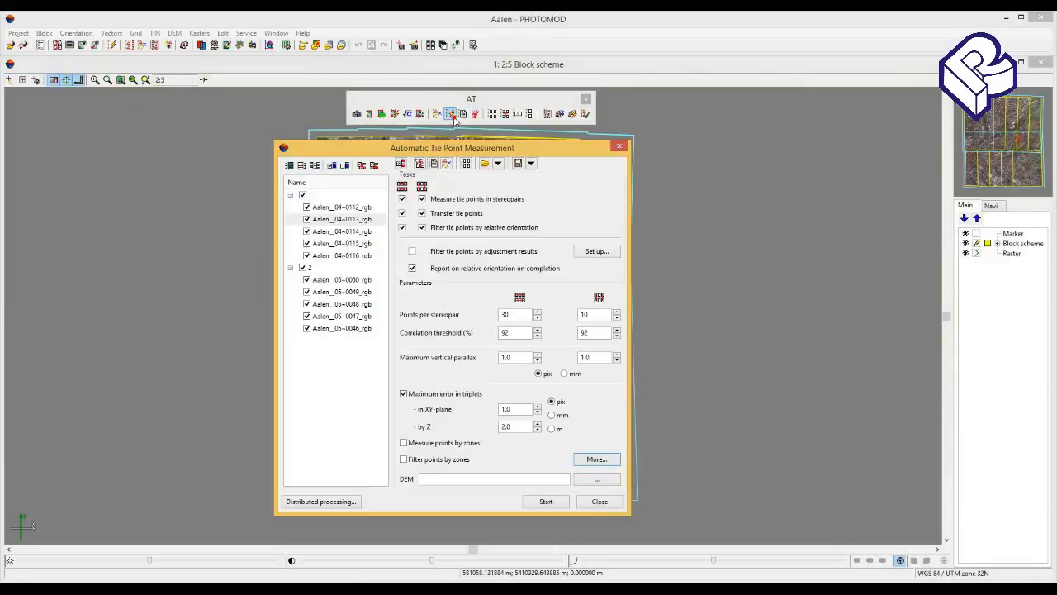
{"action": "left_click_drag", "start_coordinate": [465, 148], "coordinate": [471, 146]}
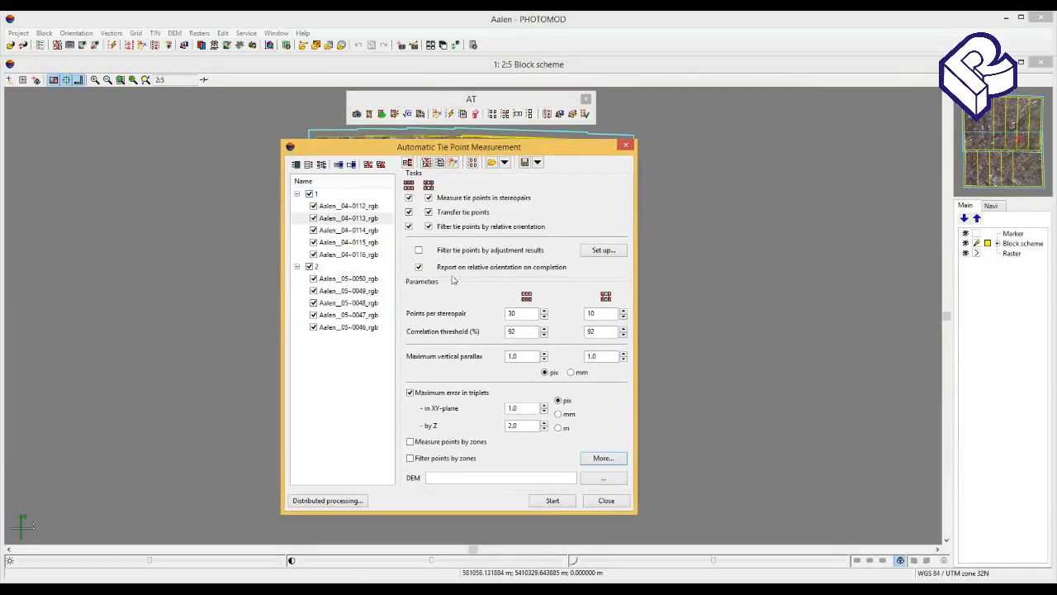
{"action": "left_click_drag", "start_coordinate": [524, 425], "coordinate": [501, 430]}
{"action": "left_click_drag", "start_coordinate": [516, 408], "coordinate": [499, 410]}
{"action": "double_click", "coordinate": [522, 425]}
{"action": "type", "text": "3"}
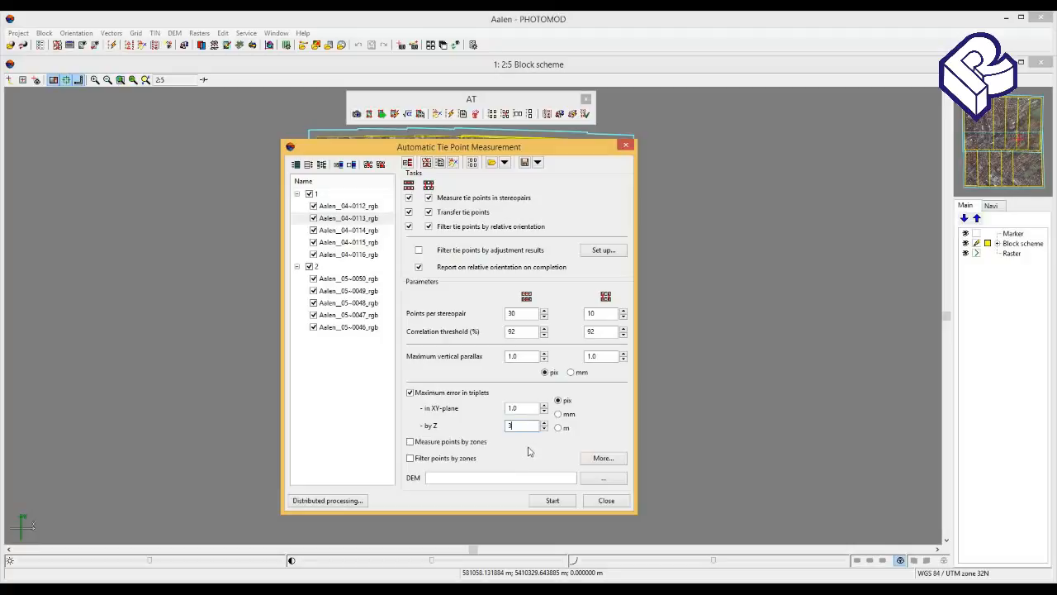
Step: Review the additional tie point measurement parameters for point search, correlator, rejection and miscellaneous options, and accept them
{"action": "left_click", "coordinate": [589, 461]}
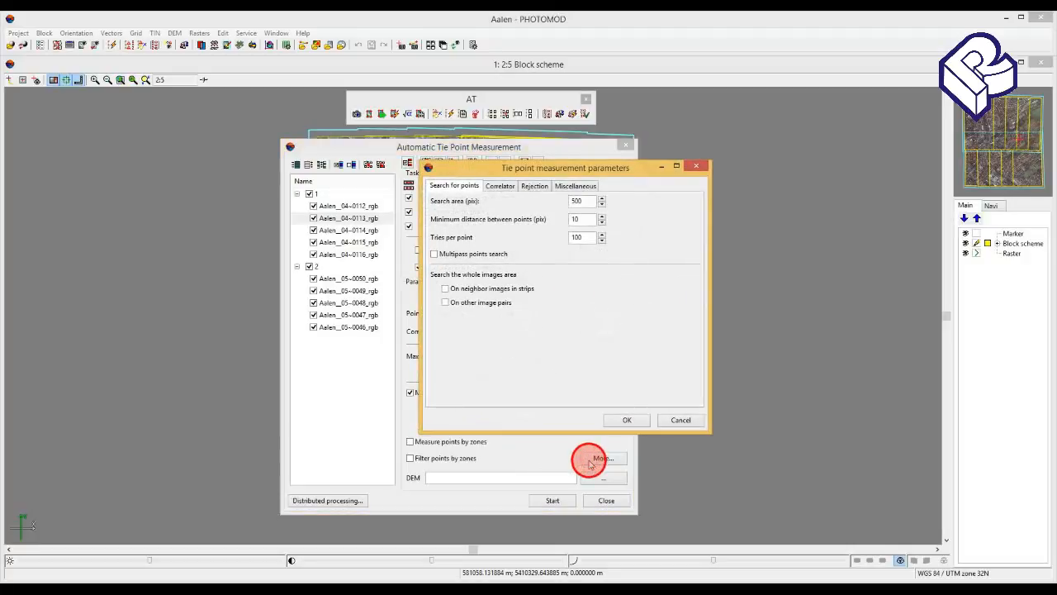
{"action": "double_click", "coordinate": [585, 200]}
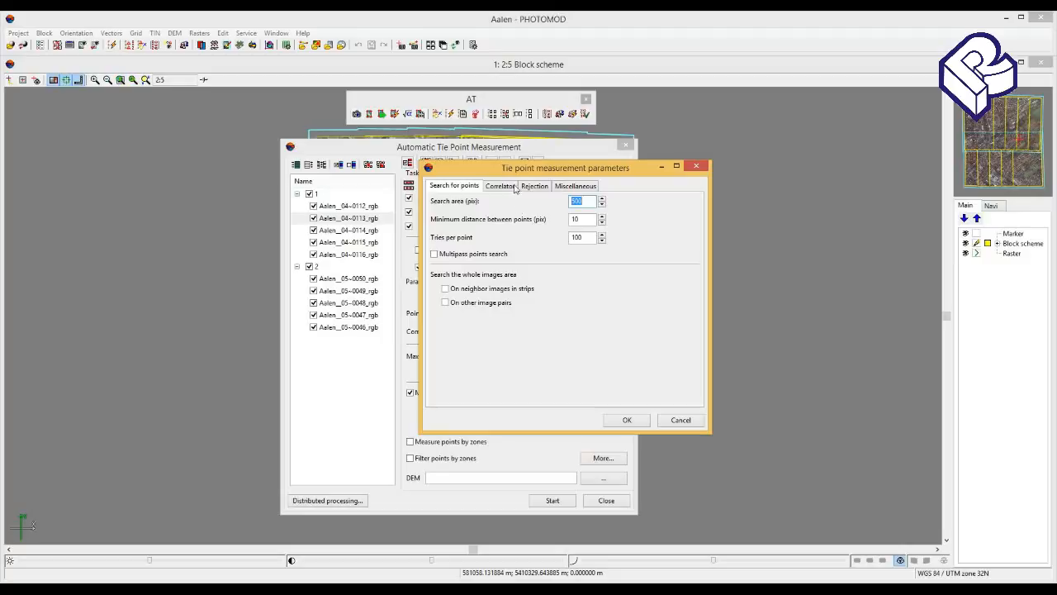
{"action": "left_click", "coordinate": [502, 186]}
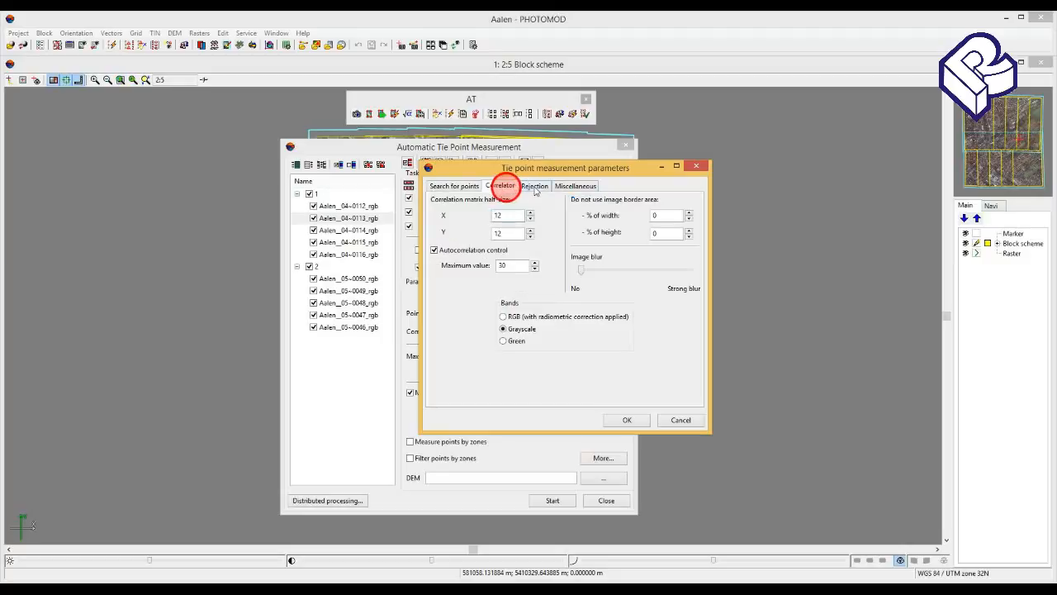
{"action": "left_click", "coordinate": [534, 186]}
{"action": "left_click", "coordinate": [573, 187]}
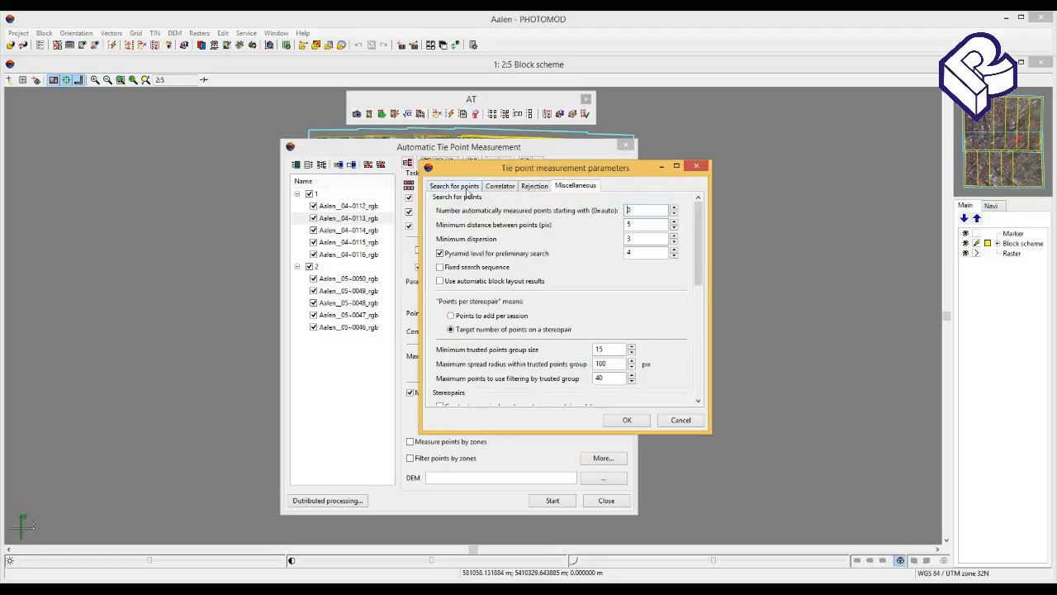
{"action": "left_click", "coordinate": [466, 189]}
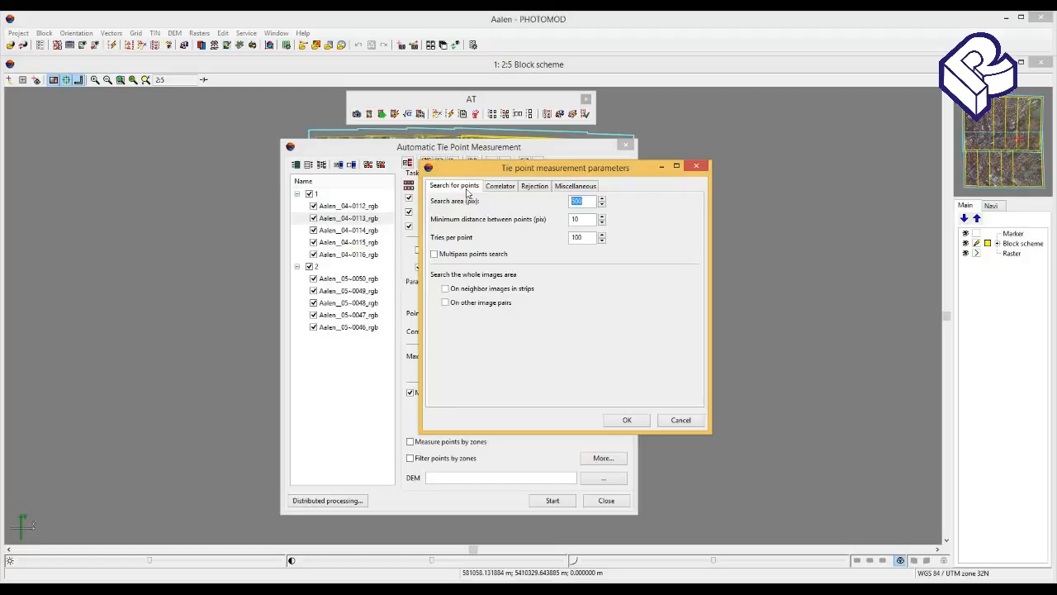
{"action": "left_click", "coordinate": [620, 419]}
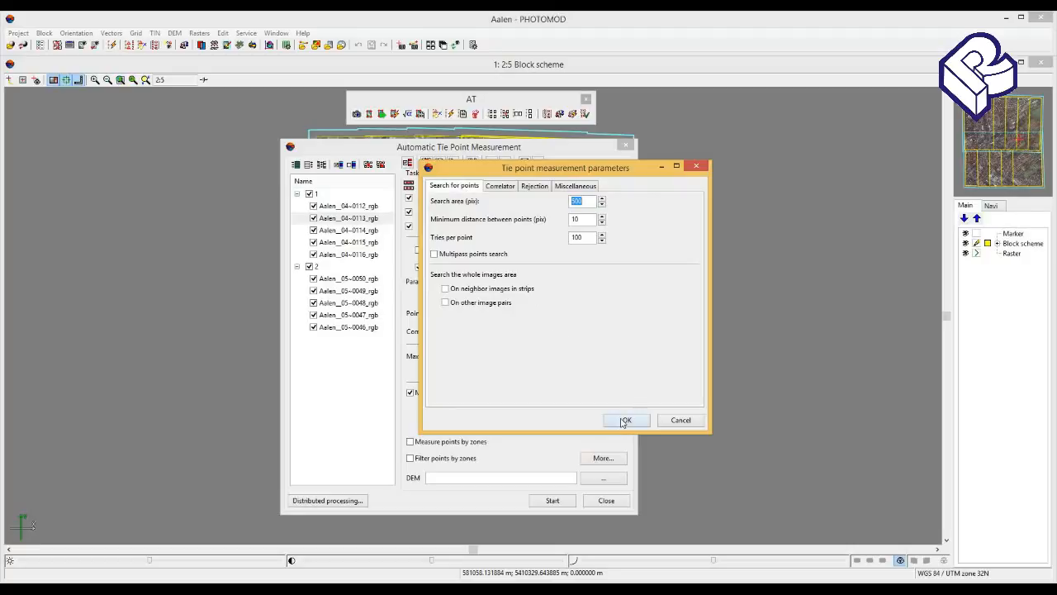
Step: Run the automatic tie point measurement on all images of both strips and dismiss its message log
{"action": "left_click", "coordinate": [549, 501]}
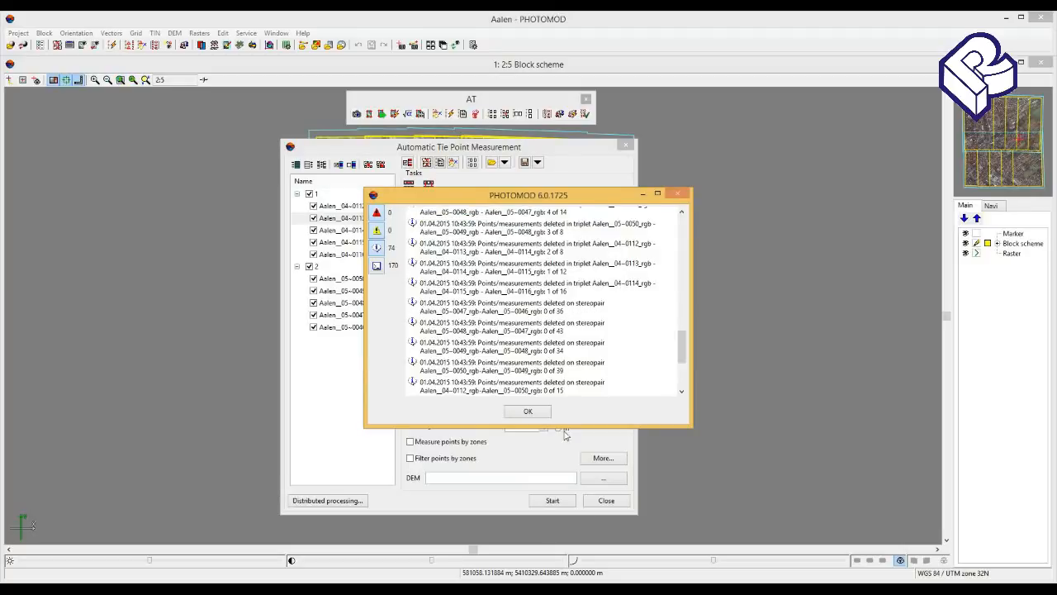
{"action": "left_click", "coordinate": [530, 411]}
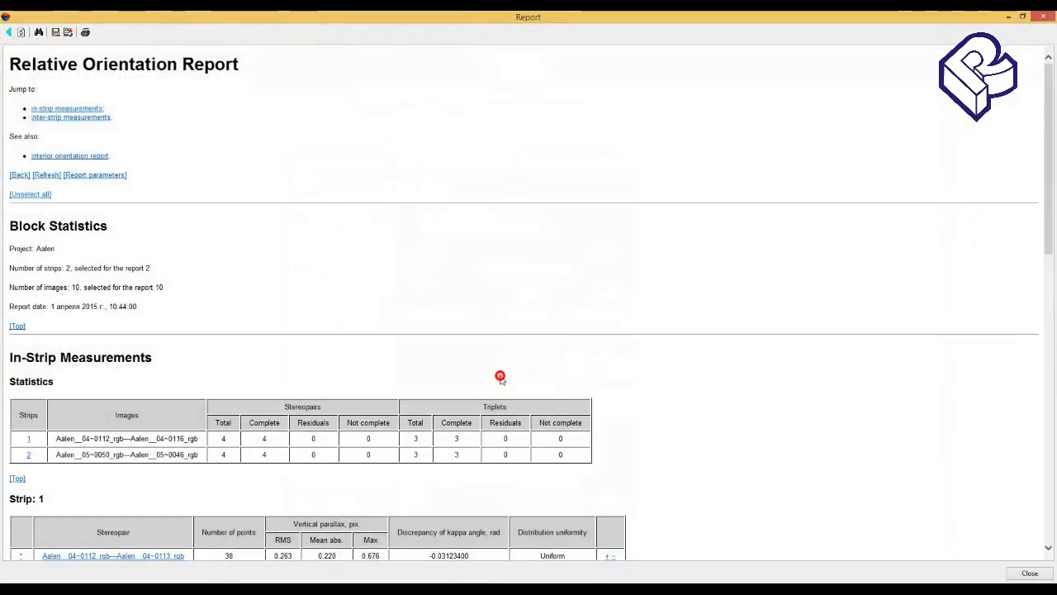
Step: Examine the Relative Orientation Report's in-strip and inter-strip measurements for point counts, vertical parallax and triplet tie residuals
{"action": "scroll", "coordinate": [500, 380], "scroll_direction": "down", "scroll_amount": 4}
{"action": "scroll", "coordinate": [500, 380], "scroll_direction": "down", "scroll_amount": 7}
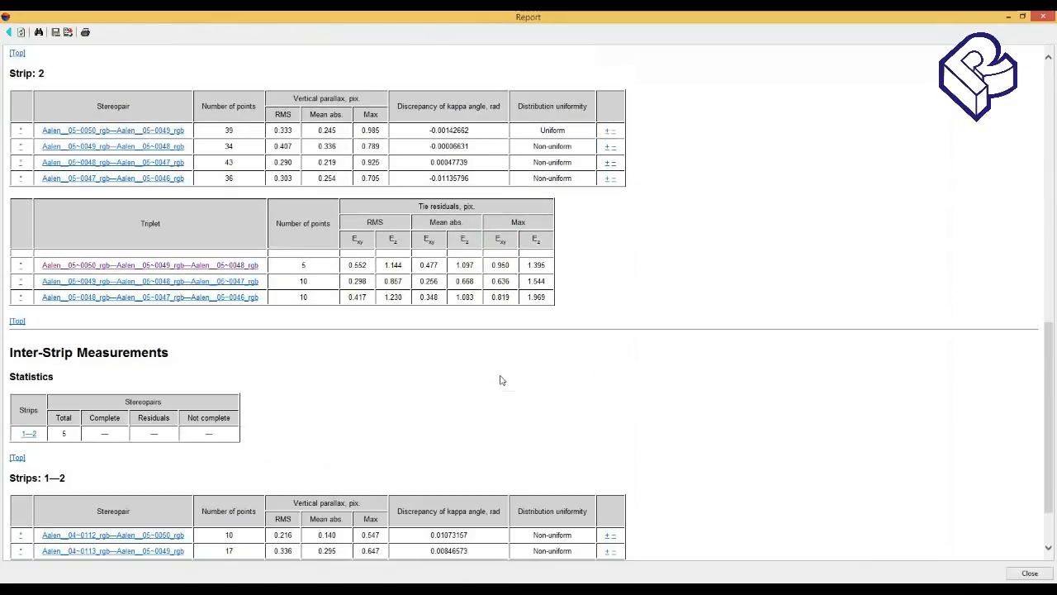
{"action": "scroll", "coordinate": [501, 379], "scroll_direction": "up", "scroll_amount": 3}
{"action": "scroll", "coordinate": [499, 379], "scroll_direction": "up", "scroll_amount": 2}
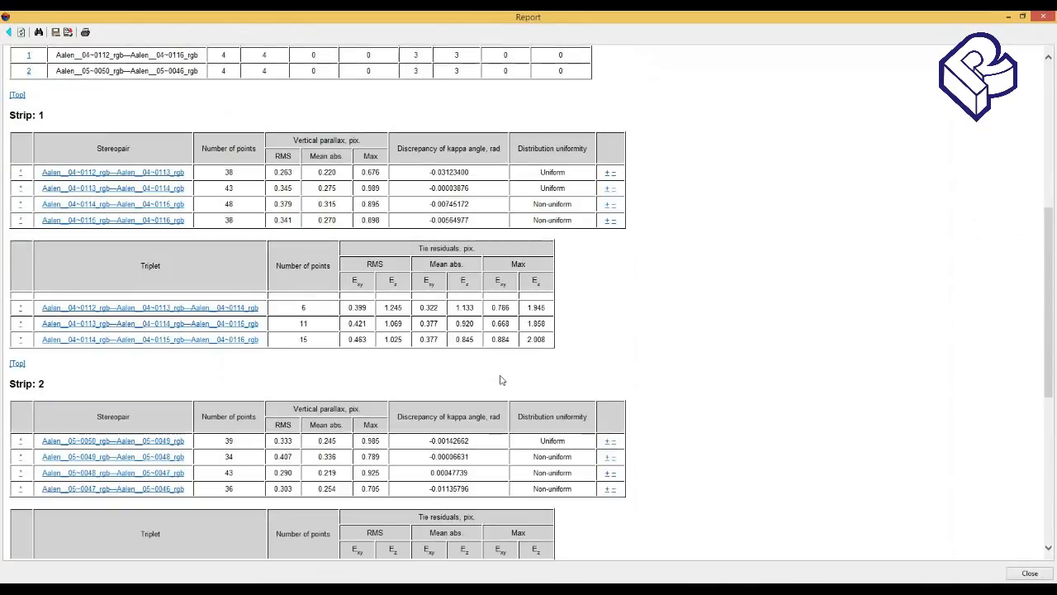
{"action": "scroll", "coordinate": [499, 380], "scroll_direction": "up", "scroll_amount": 1}
{"action": "scroll", "coordinate": [499, 380], "scroll_direction": "up", "scroll_amount": 4}
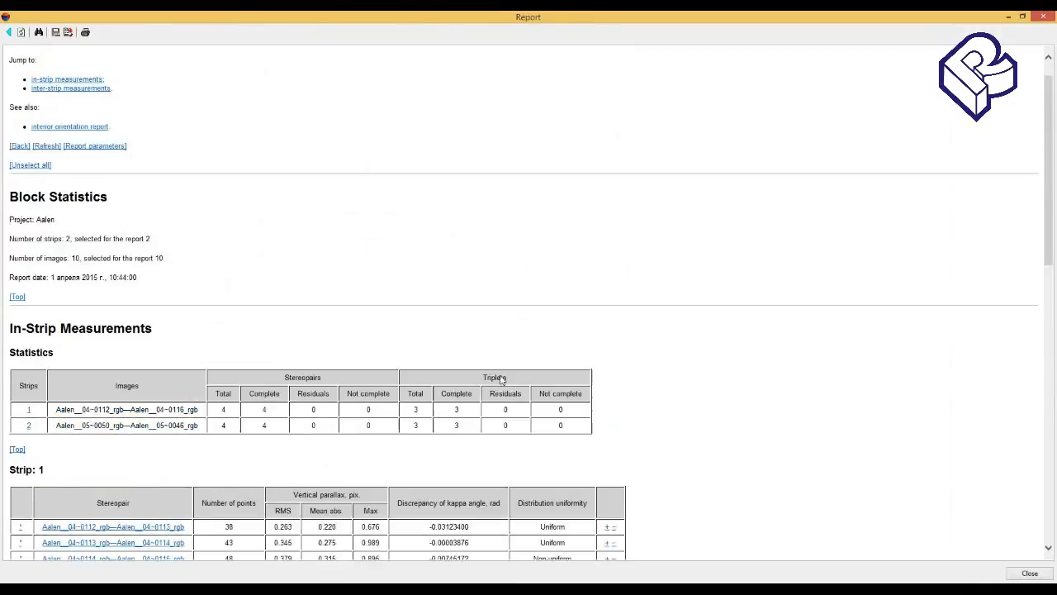
{"action": "scroll", "coordinate": [500, 379], "scroll_direction": "down", "scroll_amount": 3}
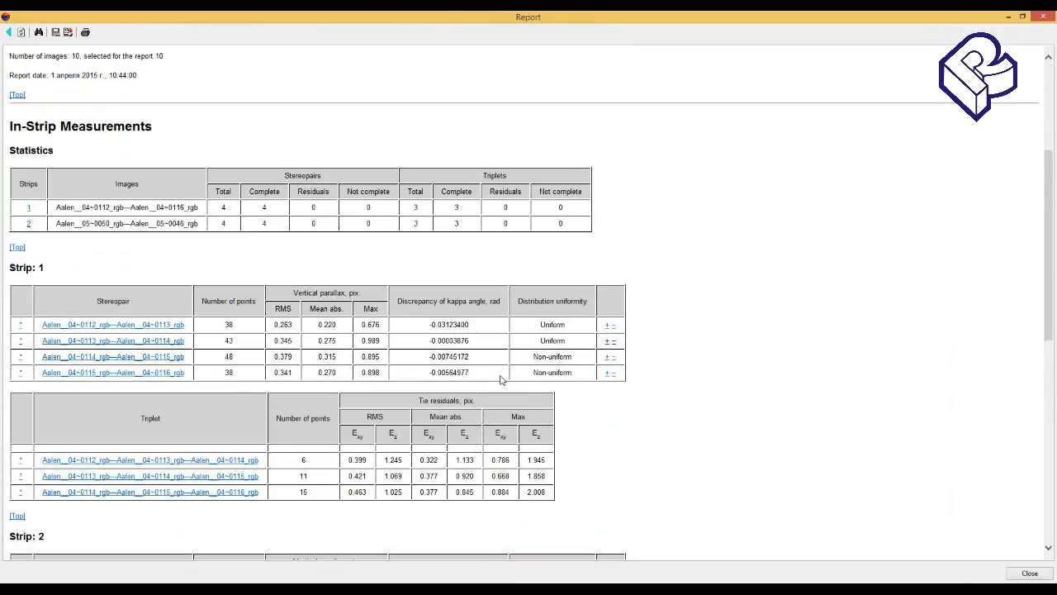
{"action": "scroll", "coordinate": [500, 379], "scroll_direction": "down", "scroll_amount": 5}
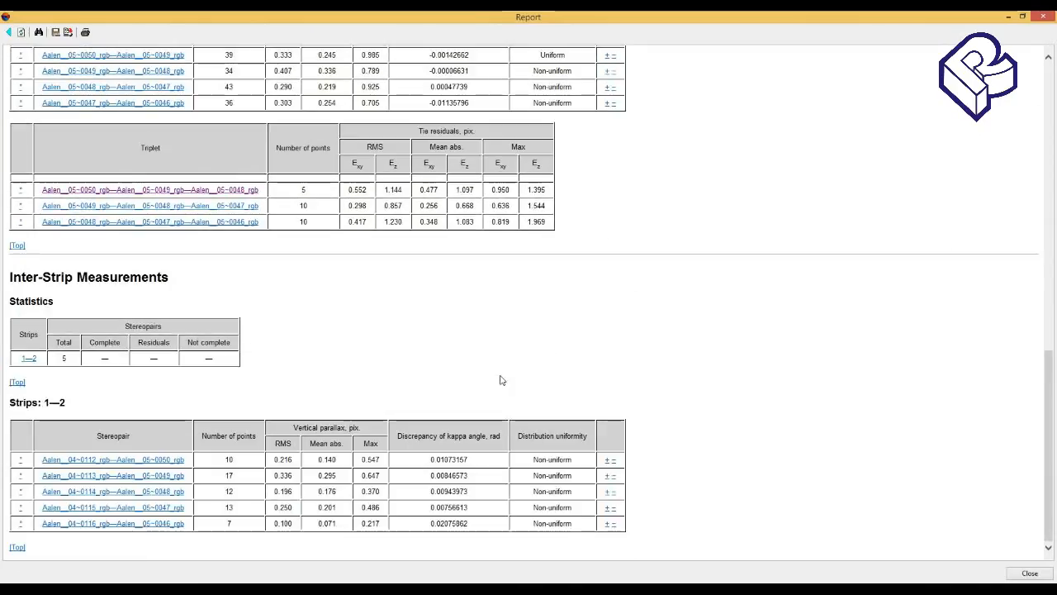
{"action": "scroll", "coordinate": [507, 401], "scroll_direction": "up", "scroll_amount": 4}
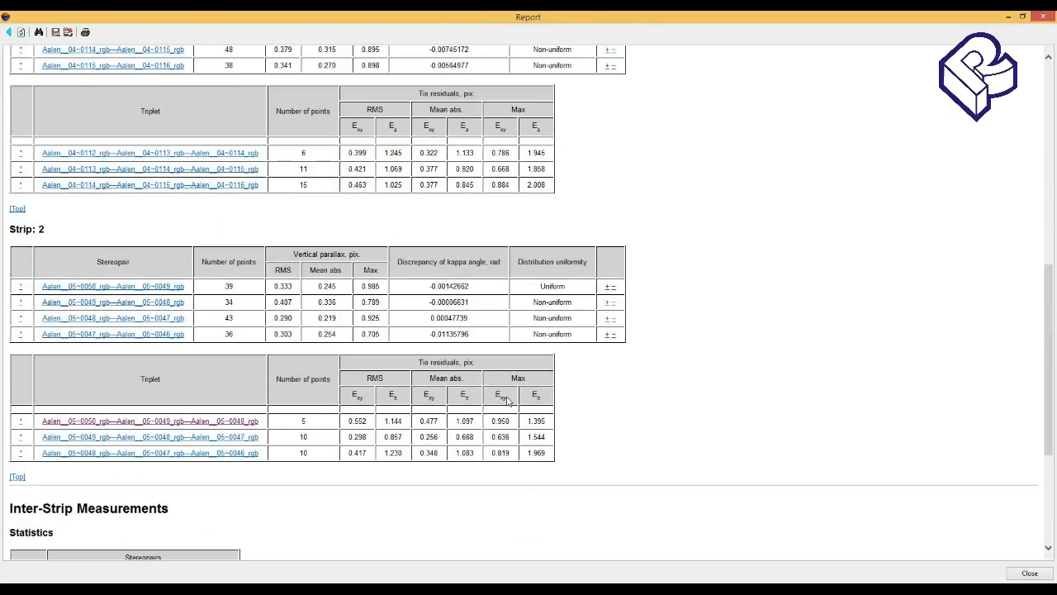
{"action": "scroll", "coordinate": [507, 401], "scroll_direction": "down", "scroll_amount": 3}
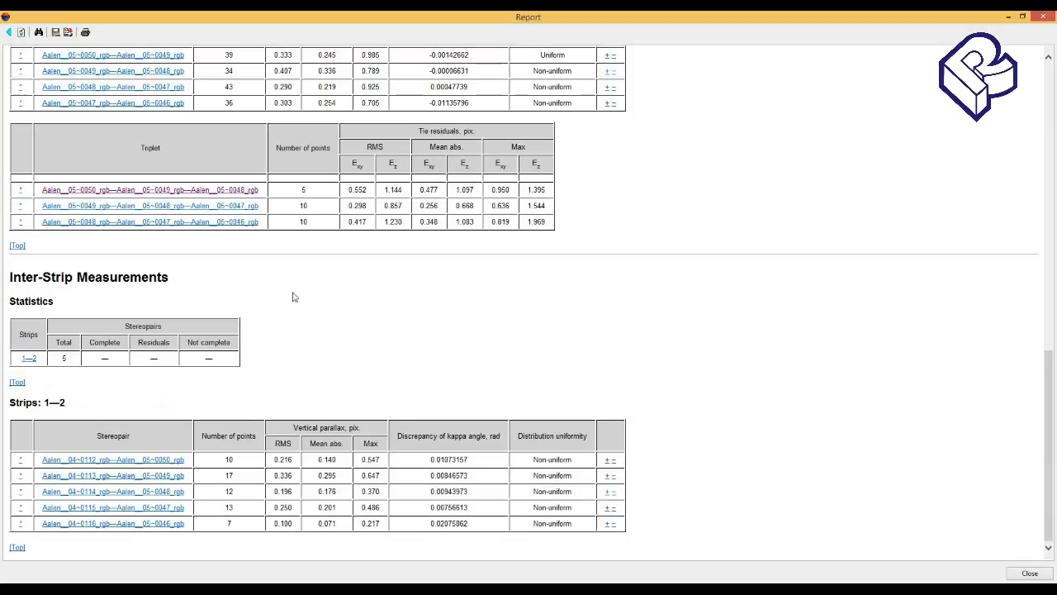
Step: Open the inter-strip stereopair Aalen__04~0116_rgb—Aalen__05~0046_rgb from the report in points measurement and list only common points on open images
{"action": "left_click", "coordinate": [246, 271]}
{"action": "left_click", "coordinate": [21, 523]}
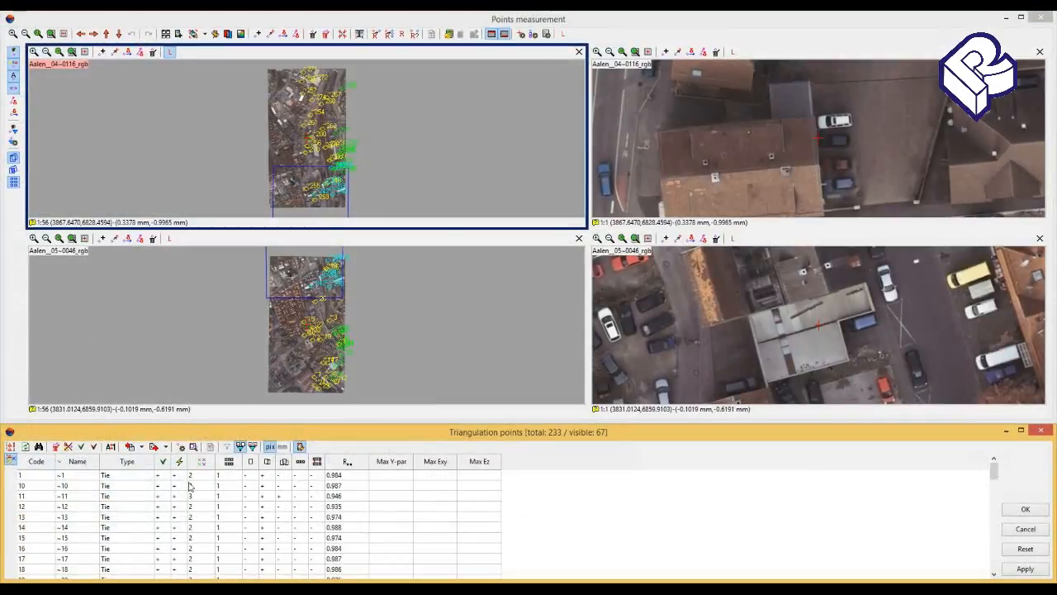
{"action": "left_click", "coordinate": [1043, 17]}
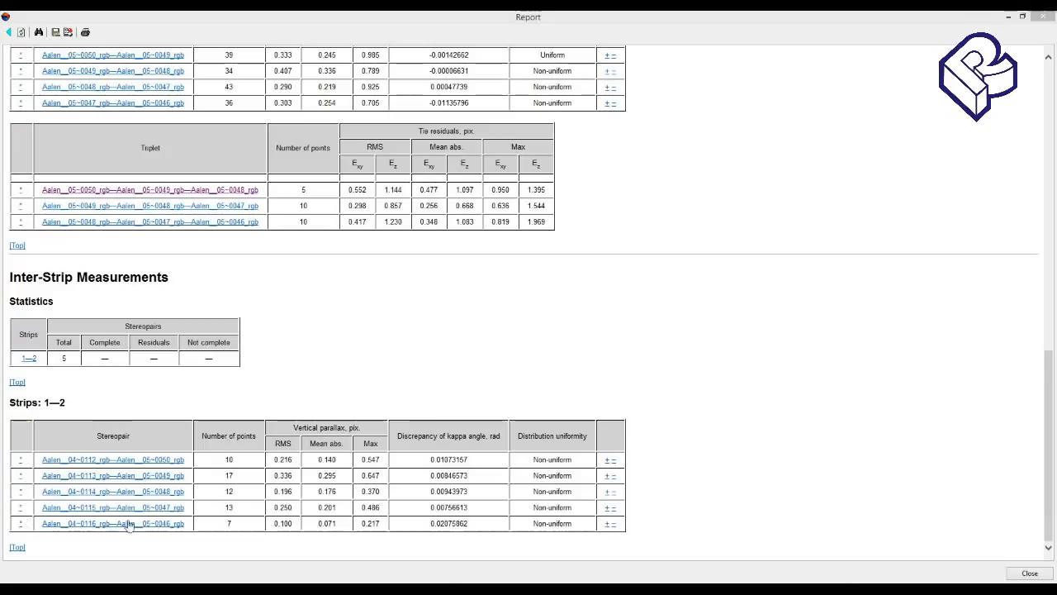
{"action": "left_click", "coordinate": [22, 522]}
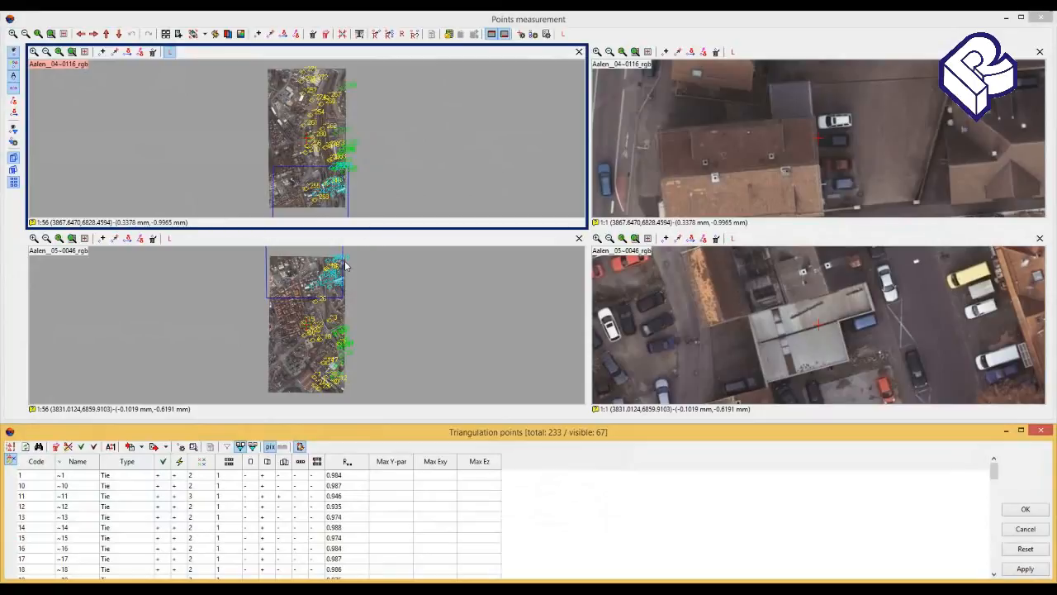
{"action": "left_click", "coordinate": [255, 447]}
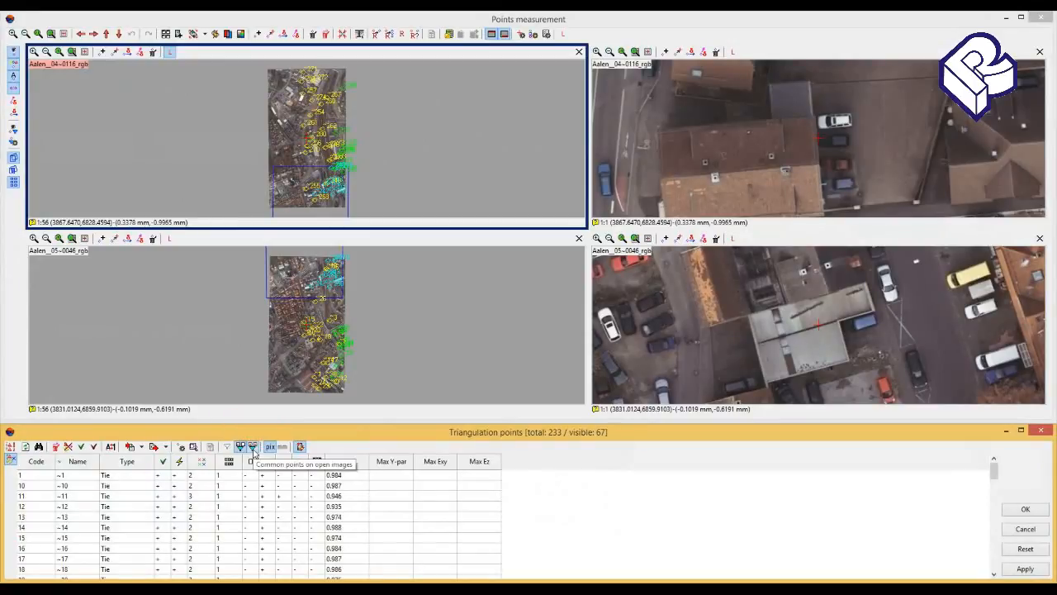
{"action": "left_click", "coordinate": [253, 447]}
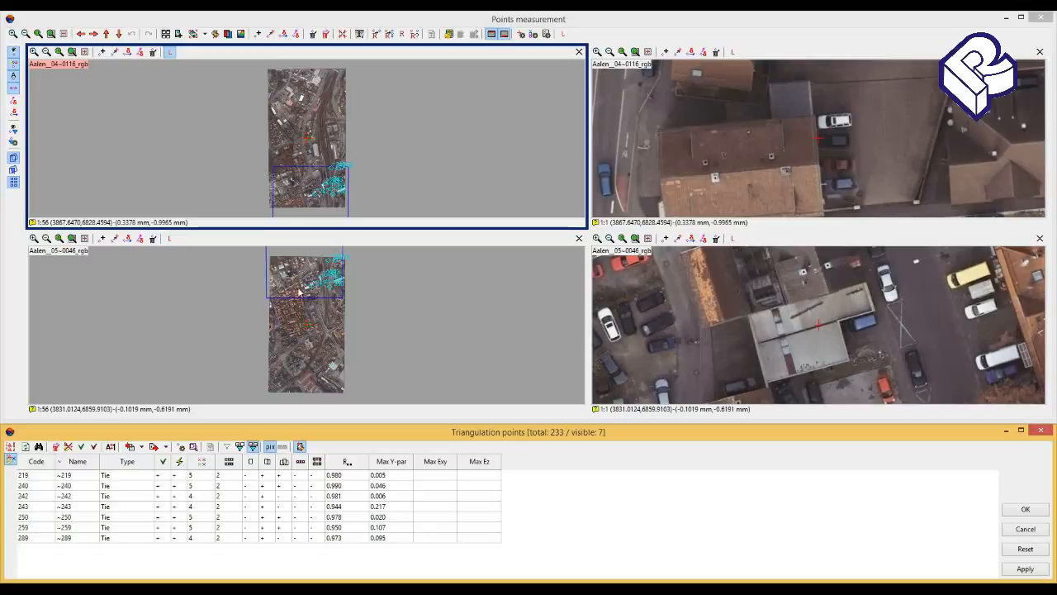
Step: Toggle the overlap areas off and back on, and inspect the part of the stereopair's overlap without tie points
{"action": "left_click", "coordinate": [14, 158]}
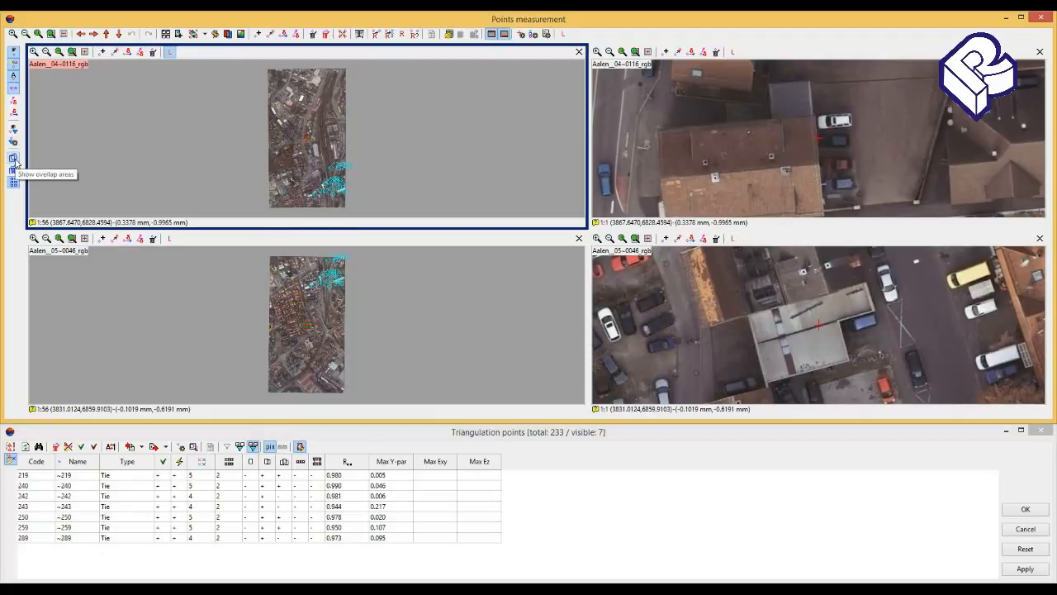
{"action": "left_click", "coordinate": [14, 160]}
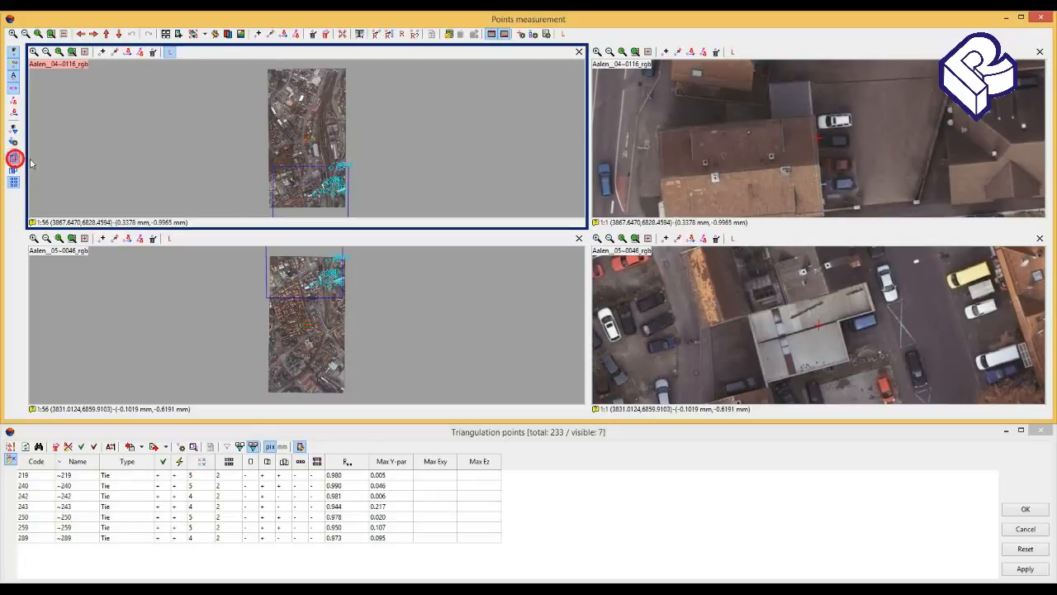
{"action": "left_click", "coordinate": [300, 189]}
{"action": "left_click", "coordinate": [296, 188]}
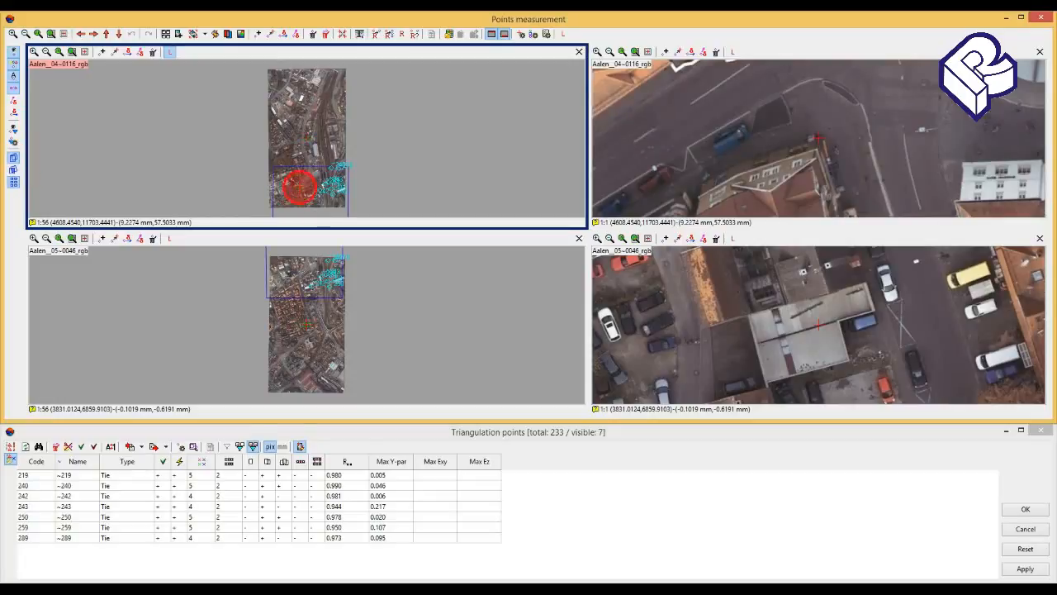
{"action": "left_click", "coordinate": [299, 185]}
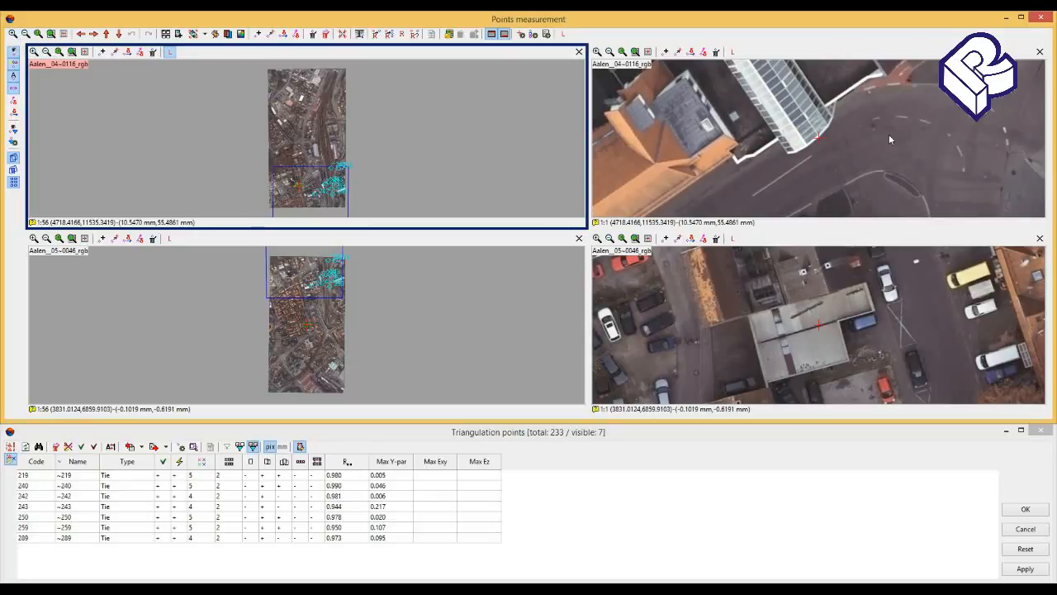
{"action": "left_click", "coordinate": [302, 187]}
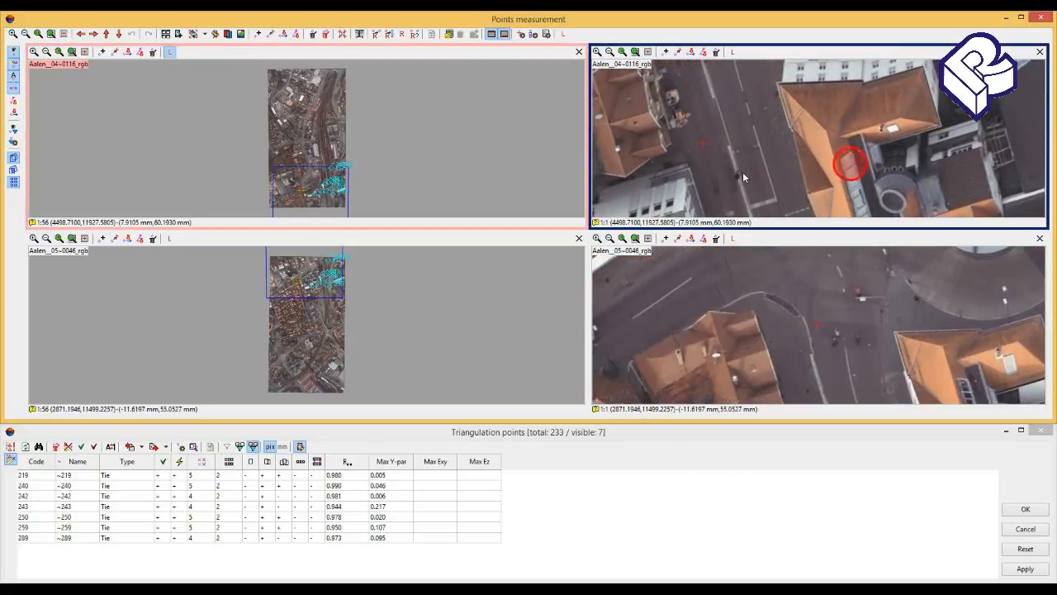
Step: Find the street junction shown in Aalen__05~0046_rgb within the detail view of Aalen__04~0116_rgb
{"action": "left_click_drag", "start_coordinate": [743, 173], "coordinate": [702, 182]}
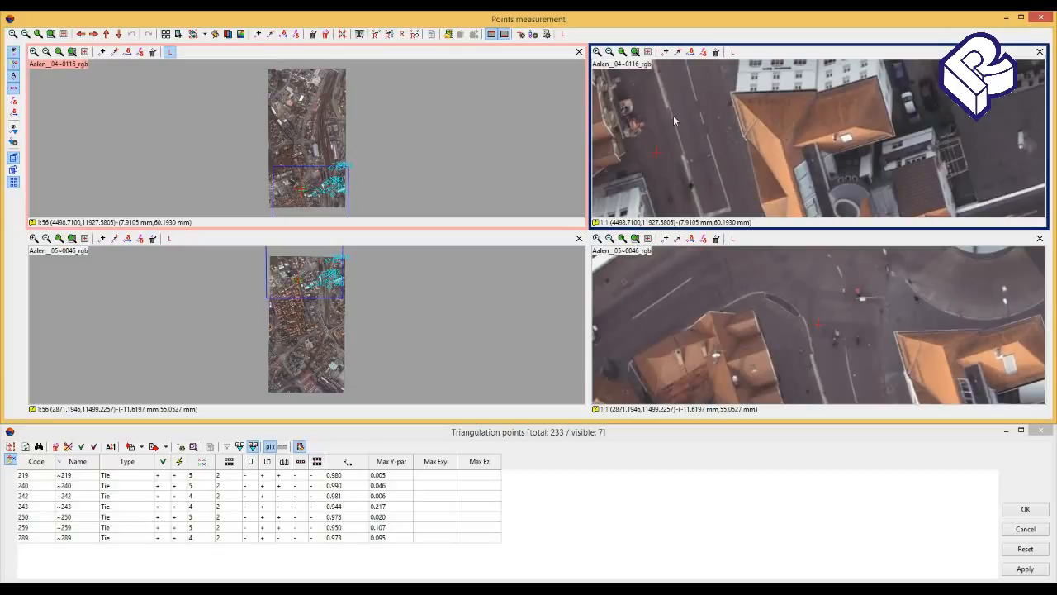
{"action": "left_click", "coordinate": [597, 51]}
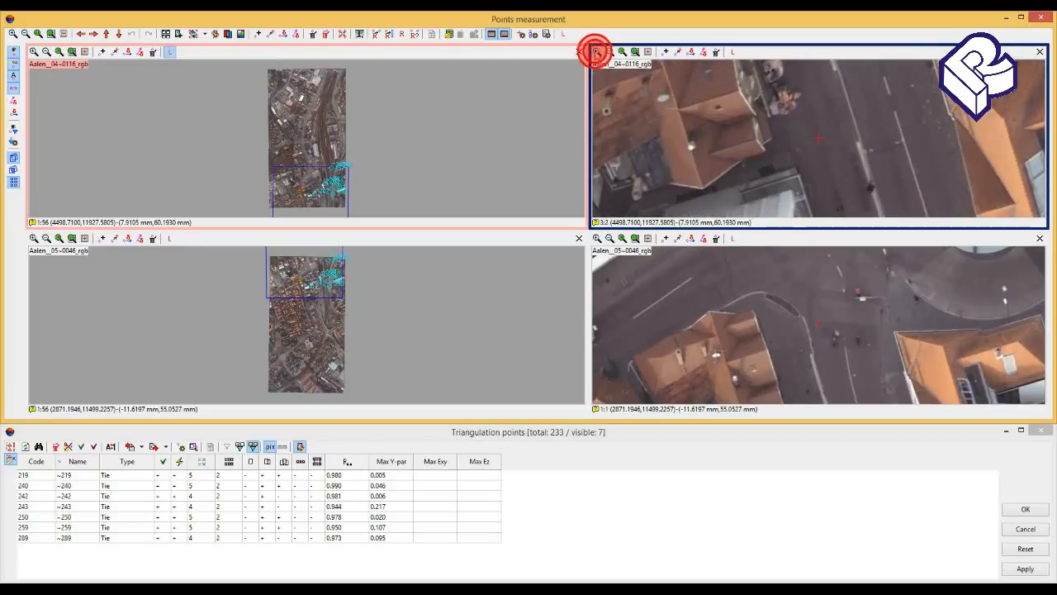
{"action": "left_click", "coordinate": [798, 148]}
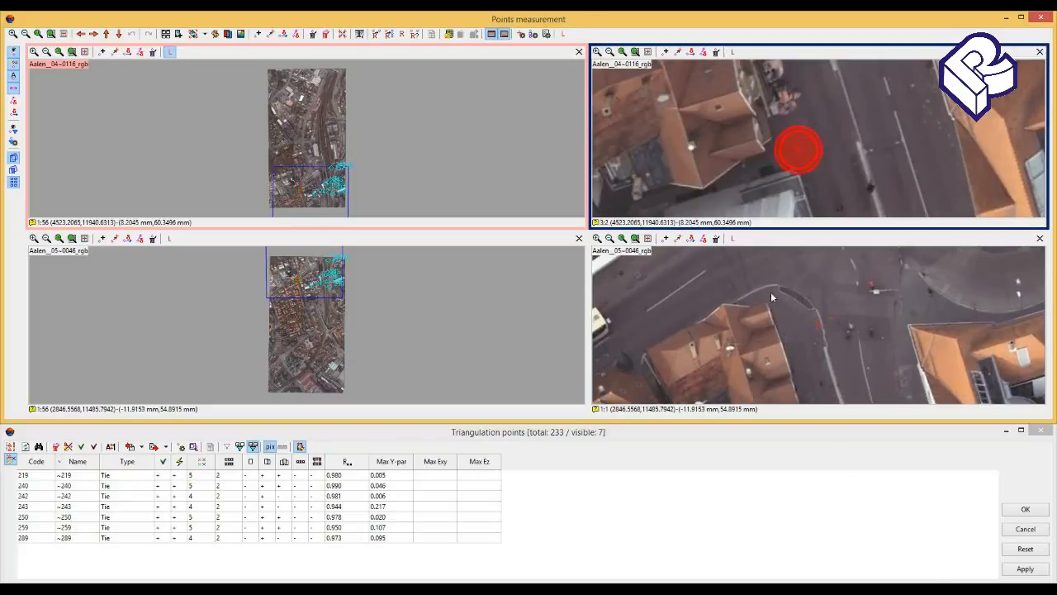
{"action": "left_click_drag", "start_coordinate": [832, 128], "coordinate": [794, 114]}
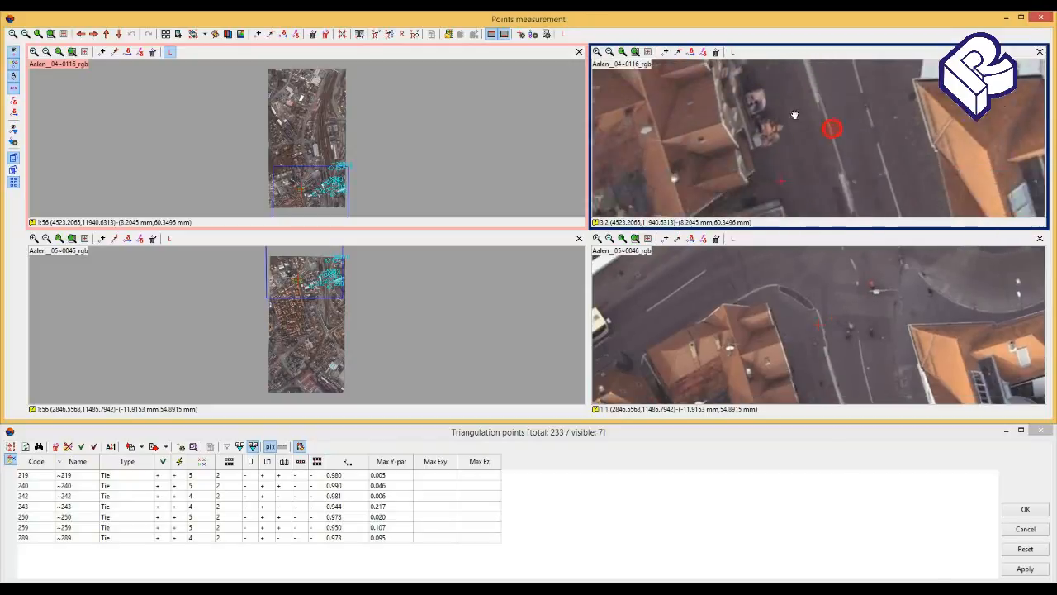
{"action": "left_click", "coordinate": [25, 34]}
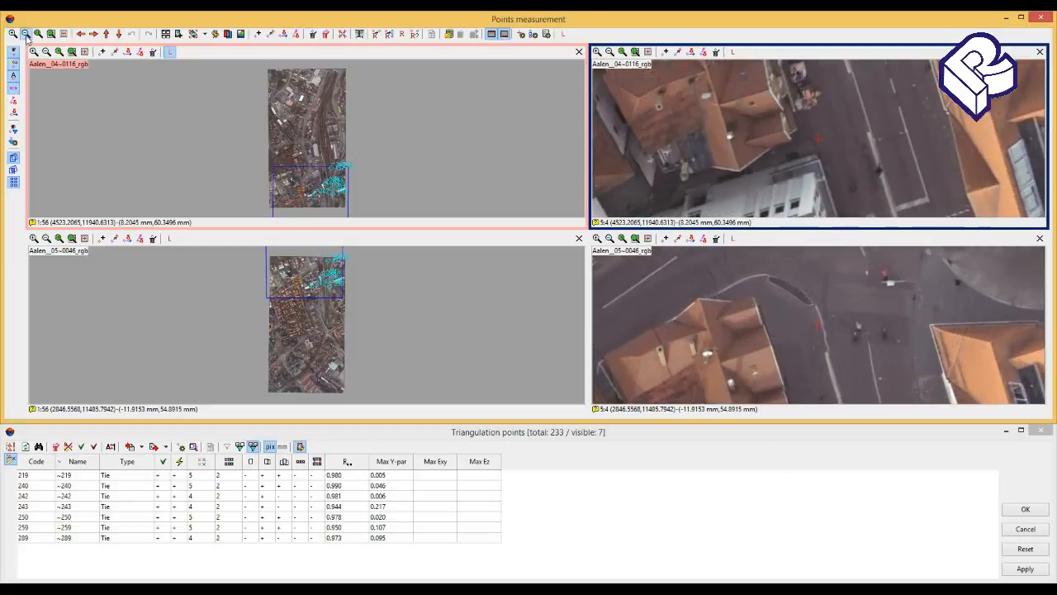
{"action": "left_click", "coordinate": [25, 34]}
{"action": "left_click", "coordinate": [837, 134]}
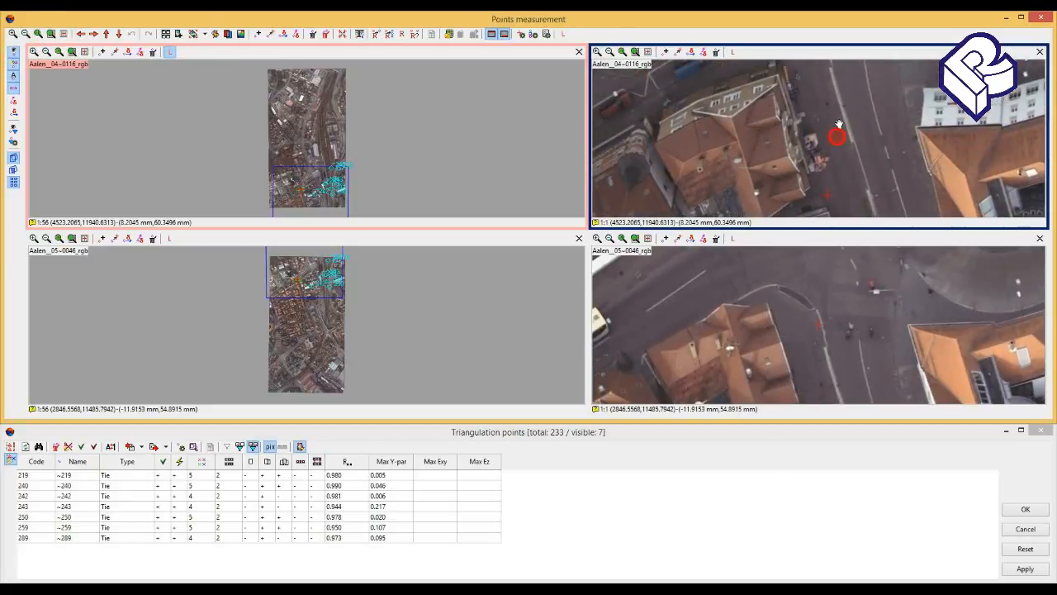
{"action": "left_click_drag", "start_coordinate": [839, 123], "coordinate": [789, 189]}
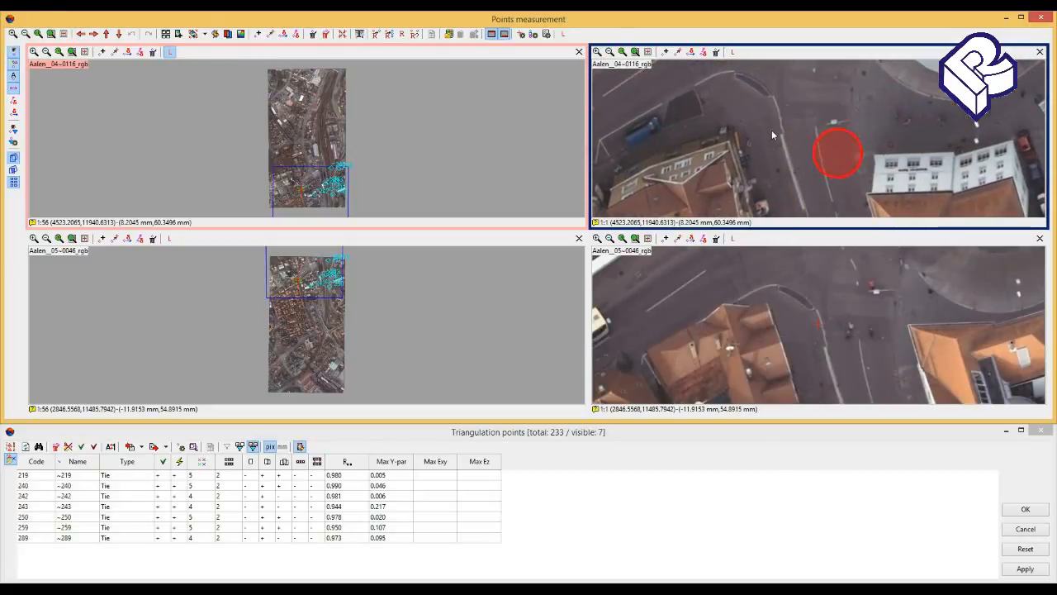
Step: Place markers on the same manhole cover beside the kerb line in the detail views of Aalen__04~0116_rgb and Aalen__05~0046_rgb
{"action": "left_click", "coordinate": [771, 130]}
{"action": "mouse_move", "coordinate": [846, 372]}
{"action": "left_mouse_down"}
{"action": "mouse_move", "coordinate": [838, 375]}
{"action": "mouse_move", "coordinate": [820, 306]}
{"action": "mouse_move", "coordinate": [799, 292]}
{"action": "left_mouse_up"}
{"action": "left_click", "coordinate": [751, 324]}
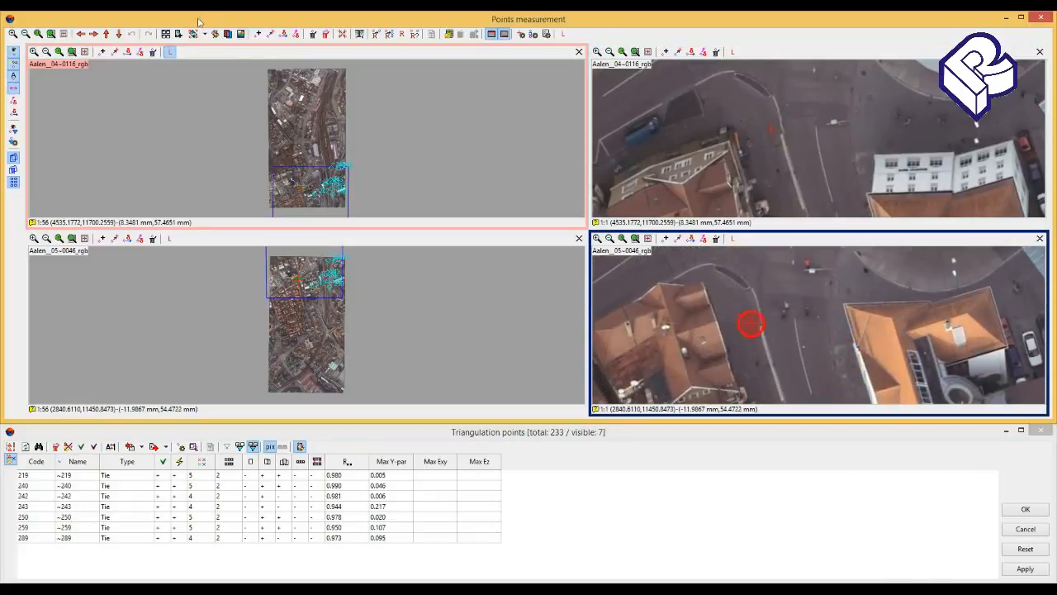
{"action": "left_click", "coordinate": [13, 33]}
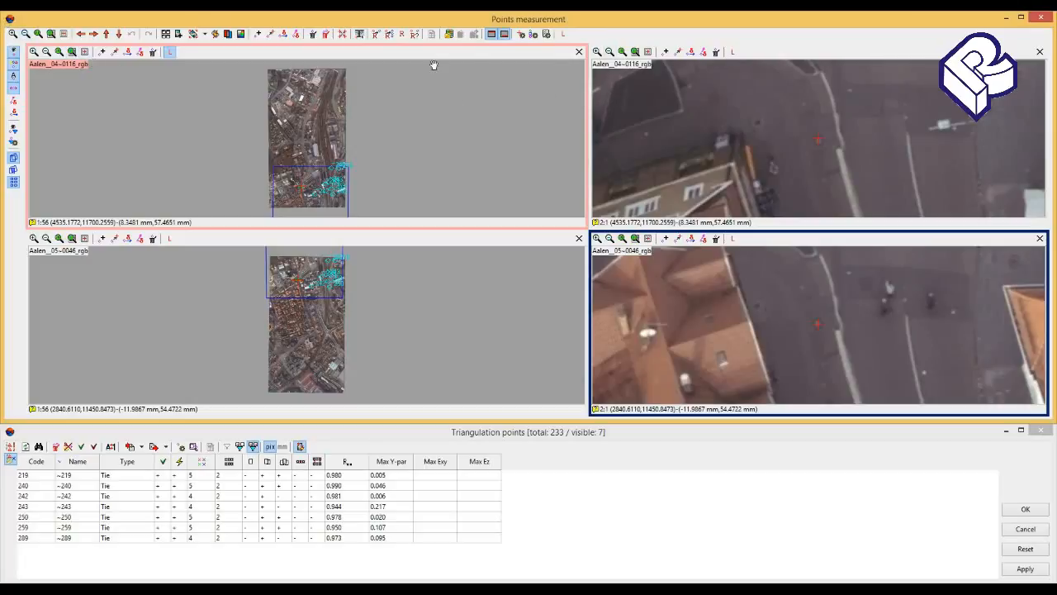
{"action": "left_click", "coordinate": [14, 34]}
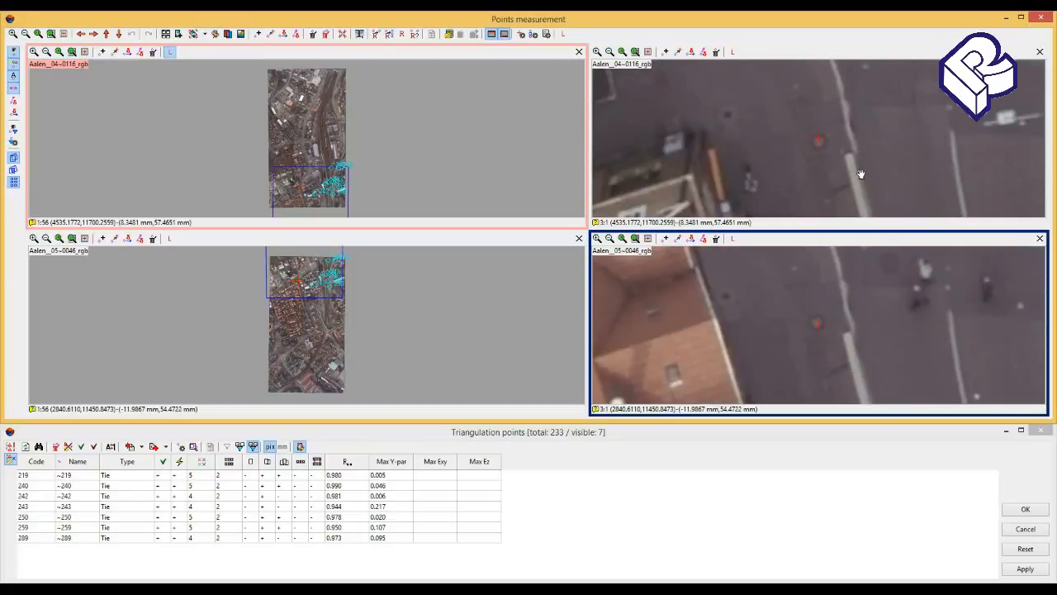
Step: Refine both markers onto the manhole cover's centre and add a tie point at the marker positions
{"action": "left_click", "coordinate": [820, 142]}
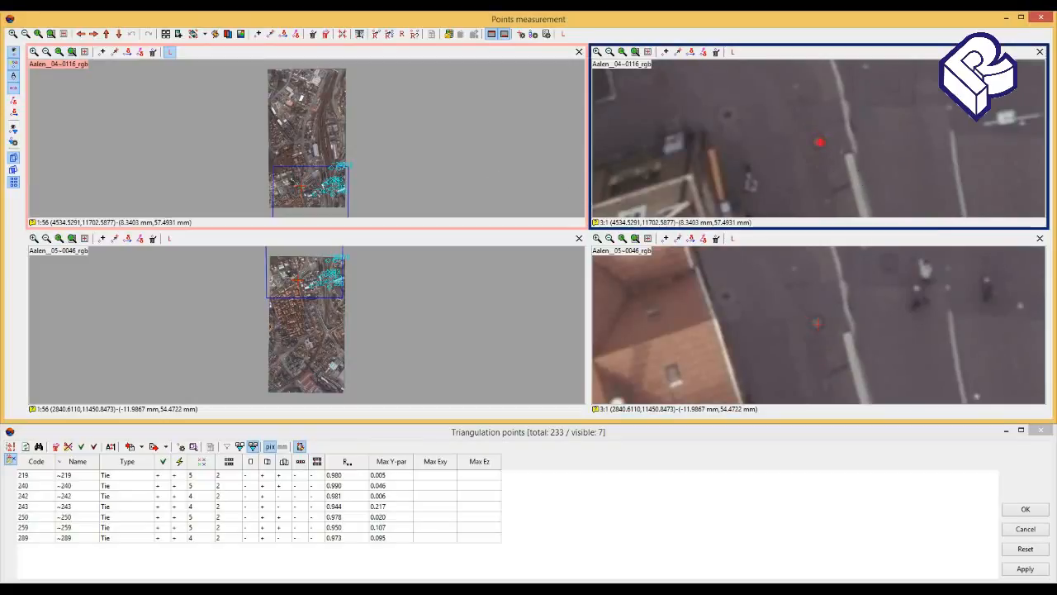
{"action": "left_click", "coordinate": [820, 142]}
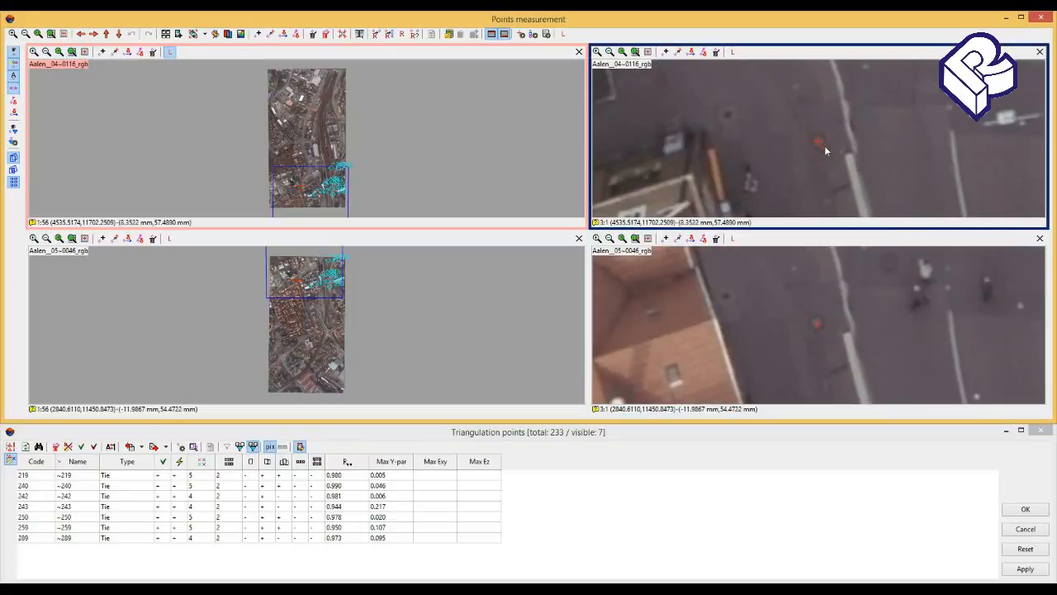
{"action": "left_click", "coordinate": [815, 321]}
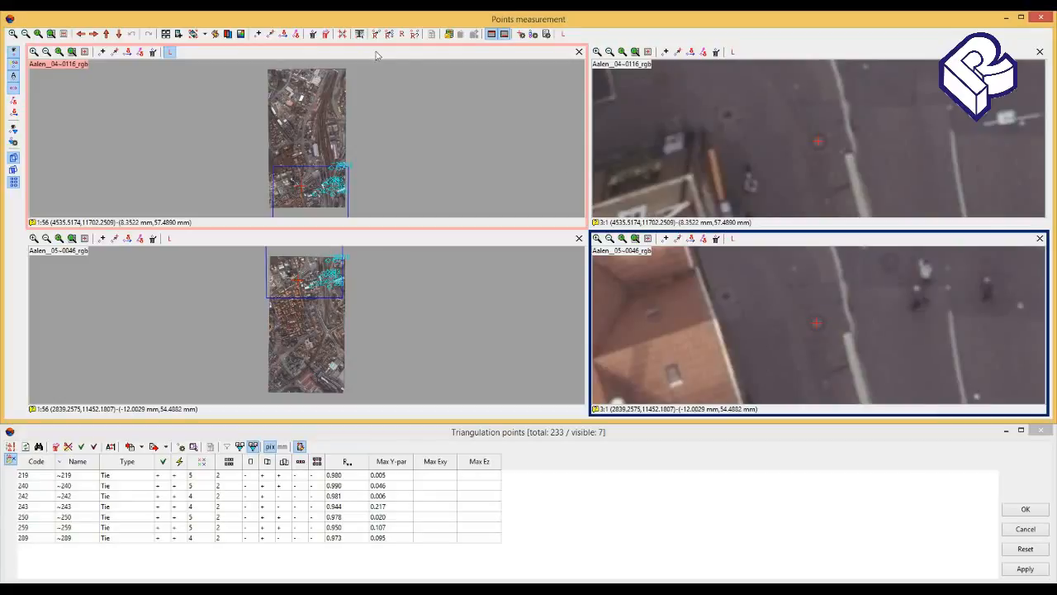
{"action": "left_click", "coordinate": [260, 37]}
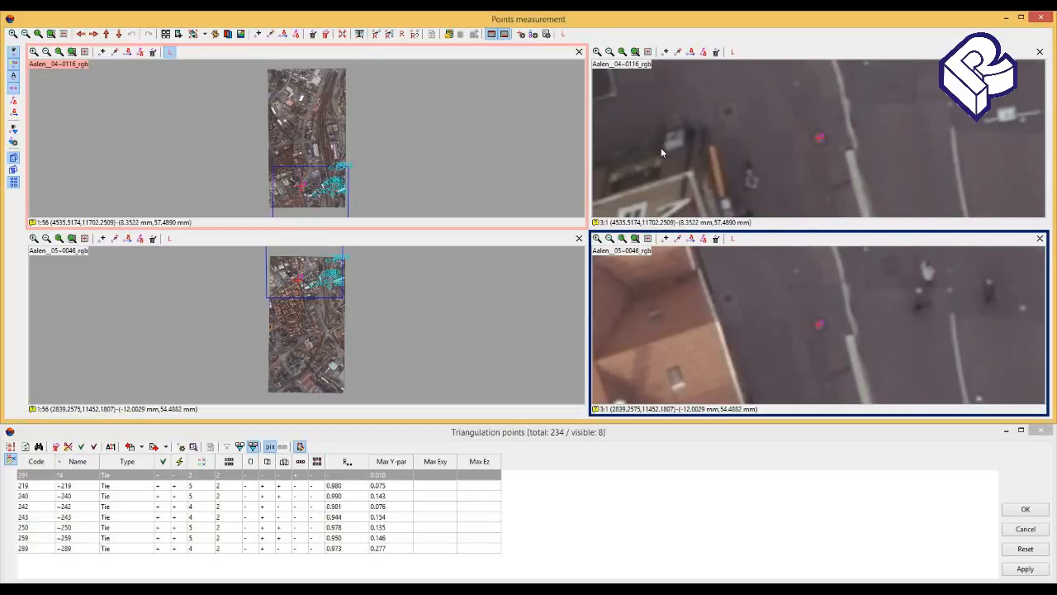
Step: Mark a second location in Aalen__04~0116_rgb, on the road just outside the curved line near the elongated traffic island
{"action": "left_click", "coordinate": [25, 35]}
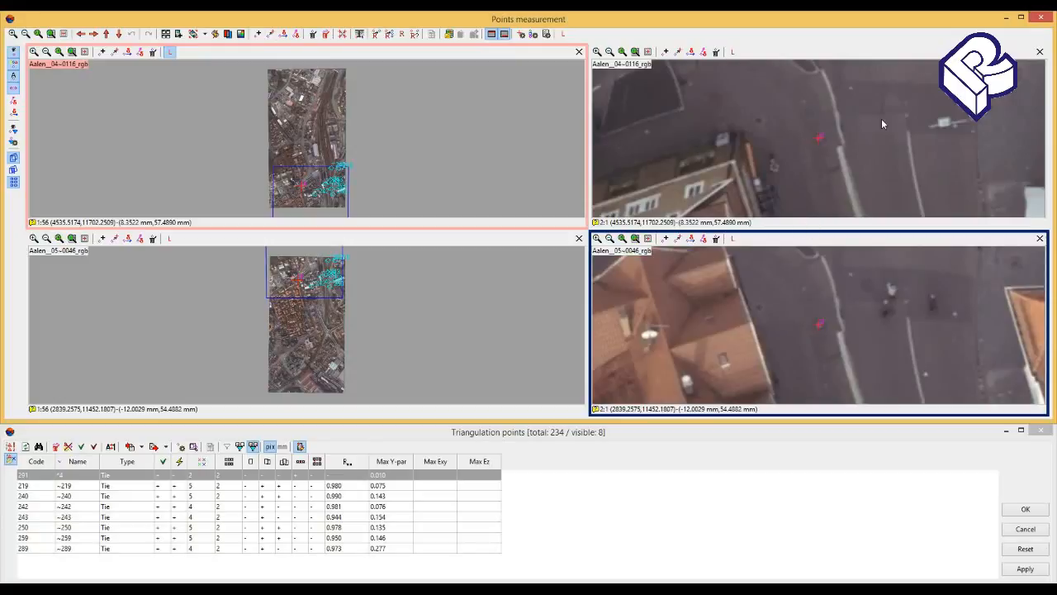
{"action": "left_click_drag", "start_coordinate": [897, 114], "coordinate": [889, 135]}
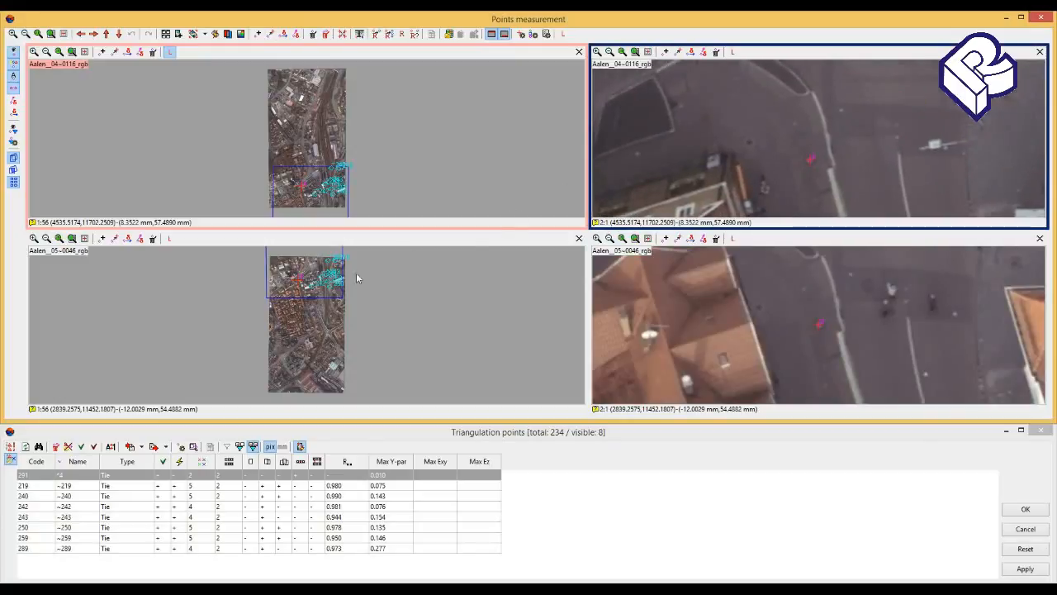
{"action": "left_click_drag", "start_coordinate": [761, 116], "coordinate": [810, 171]}
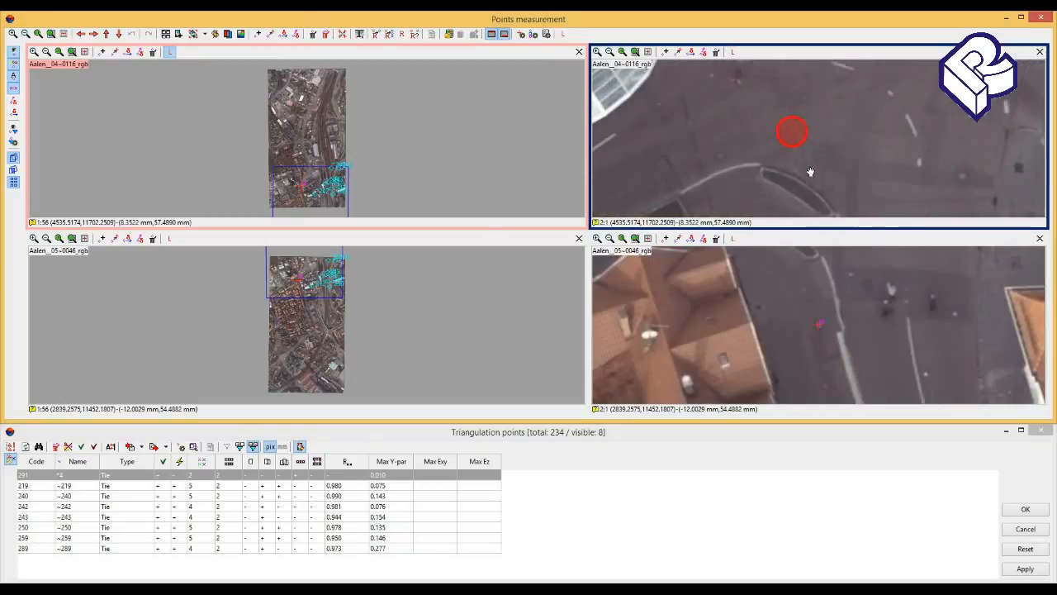
{"action": "left_click", "coordinate": [720, 156]}
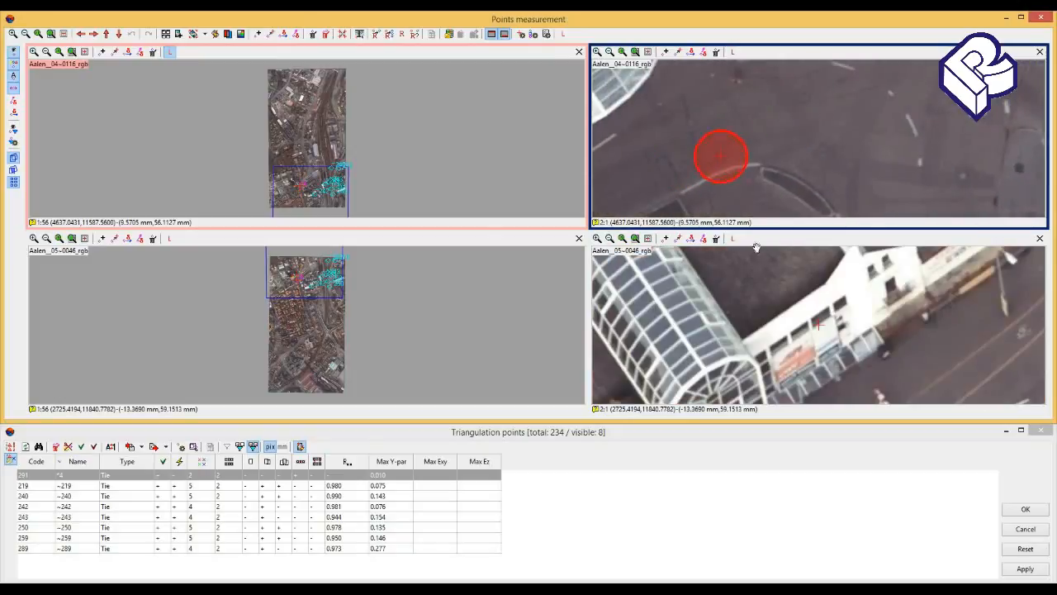
Step: Bring the same traffic island into the detail view of Aalen__05~0046_rgb and place its marker roughly on the matching road area
{"action": "left_click", "coordinate": [25, 33]}
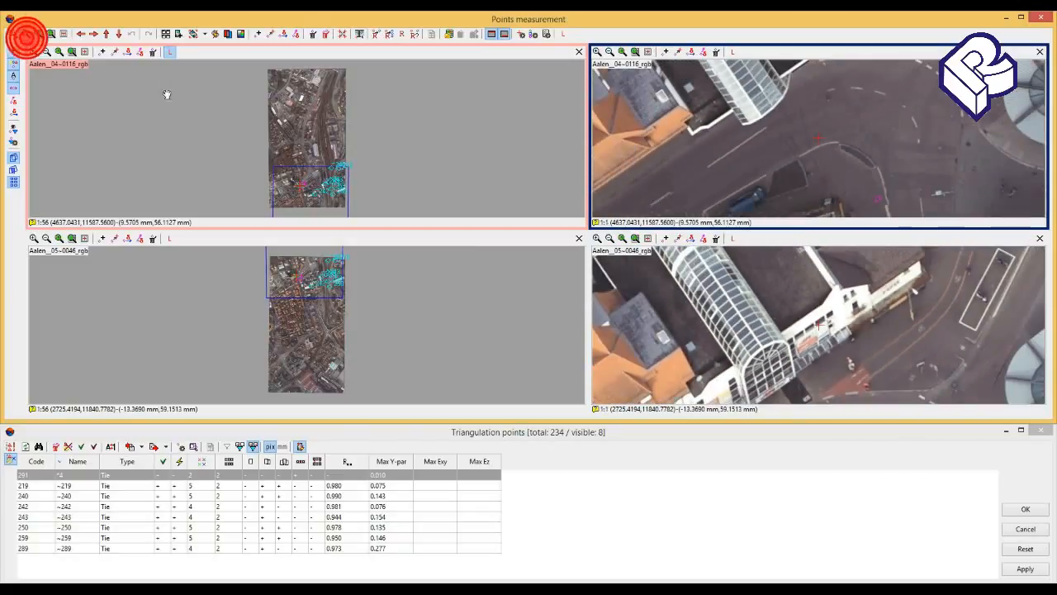
{"action": "left_click_drag", "start_coordinate": [845, 361], "coordinate": [805, 271]}
{"action": "left_click_drag", "start_coordinate": [819, 327], "coordinate": [792, 293]}
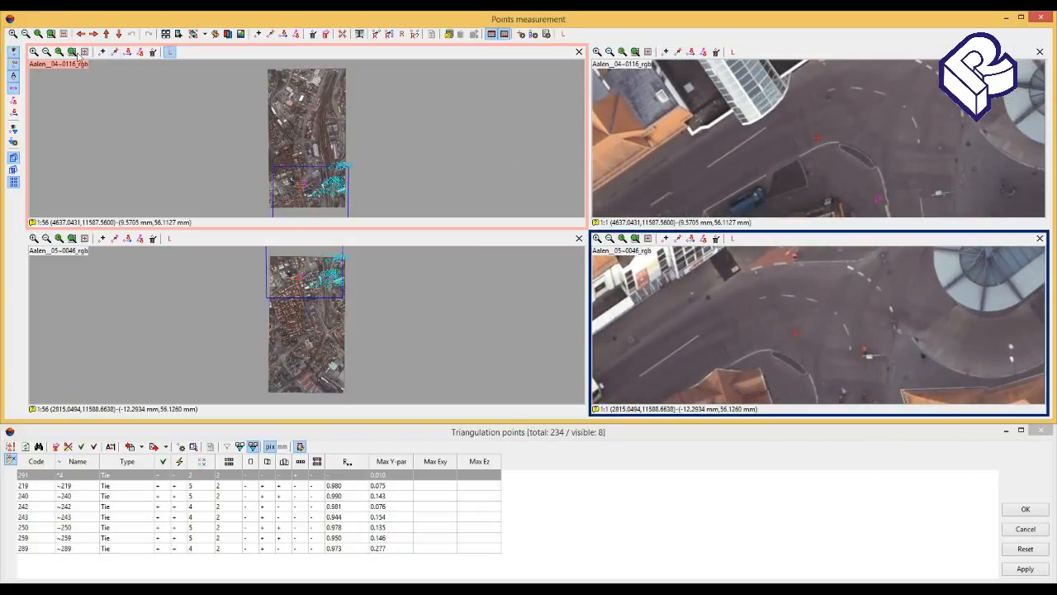
{"action": "left_click", "coordinate": [12, 34]}
{"action": "left_click", "coordinate": [12, 34]}
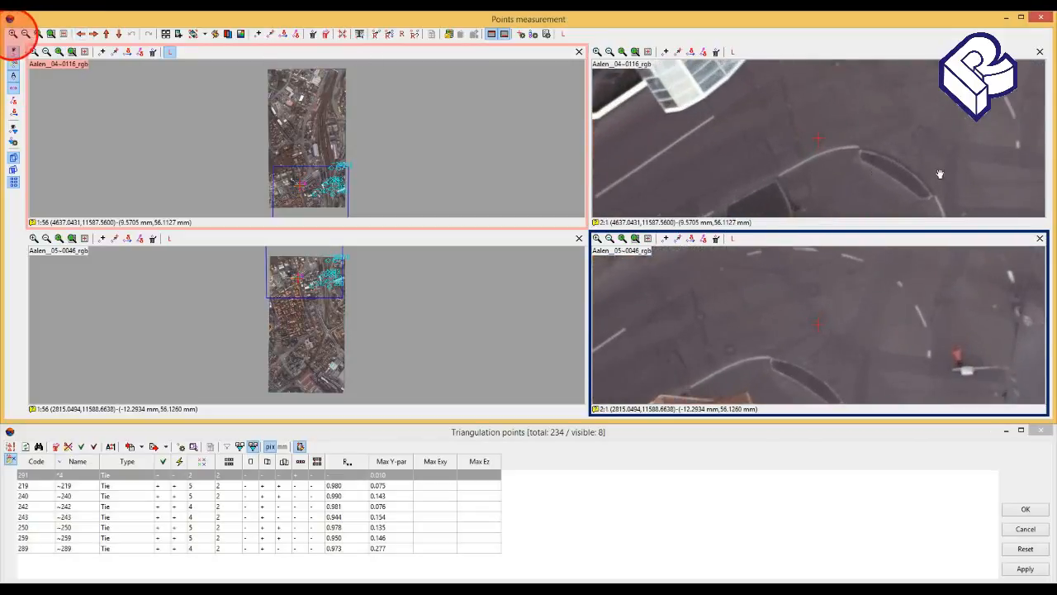
Step: Adjust the markers in both detail views onto the same road spot just outside the curved line by the traffic island
{"action": "left_click", "coordinate": [808, 165]}
{"action": "left_click_drag", "start_coordinate": [885, 165], "coordinate": [832, 161]}
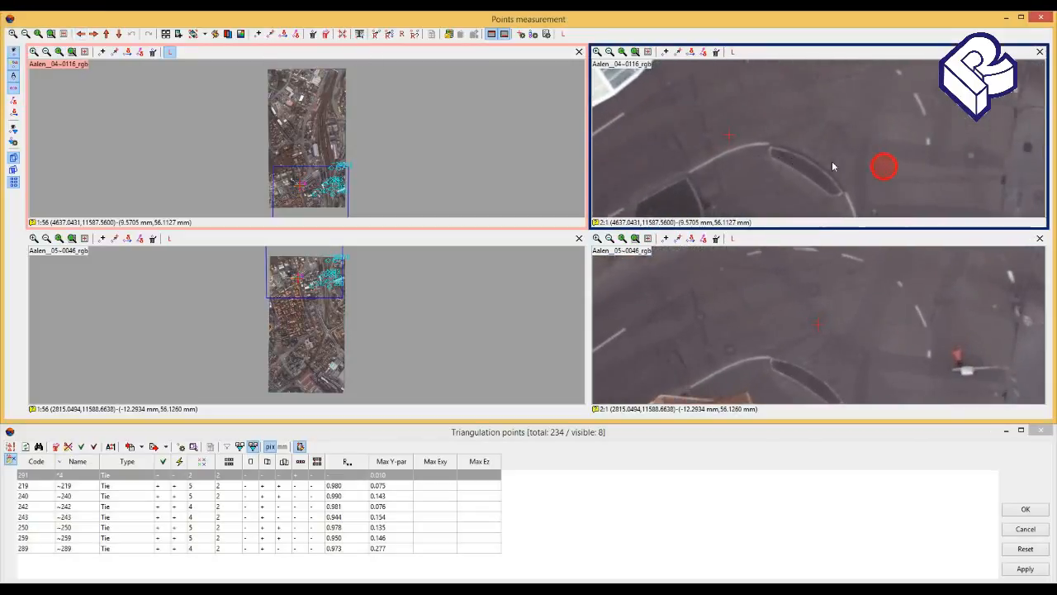
{"action": "left_click", "coordinate": [730, 138]}
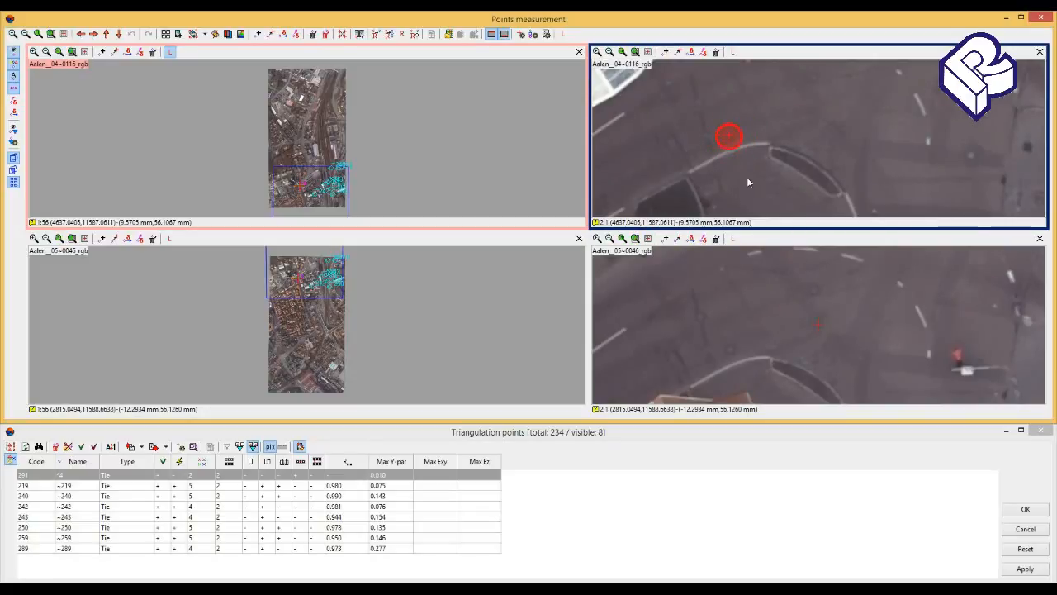
{"action": "left_click", "coordinate": [825, 332]}
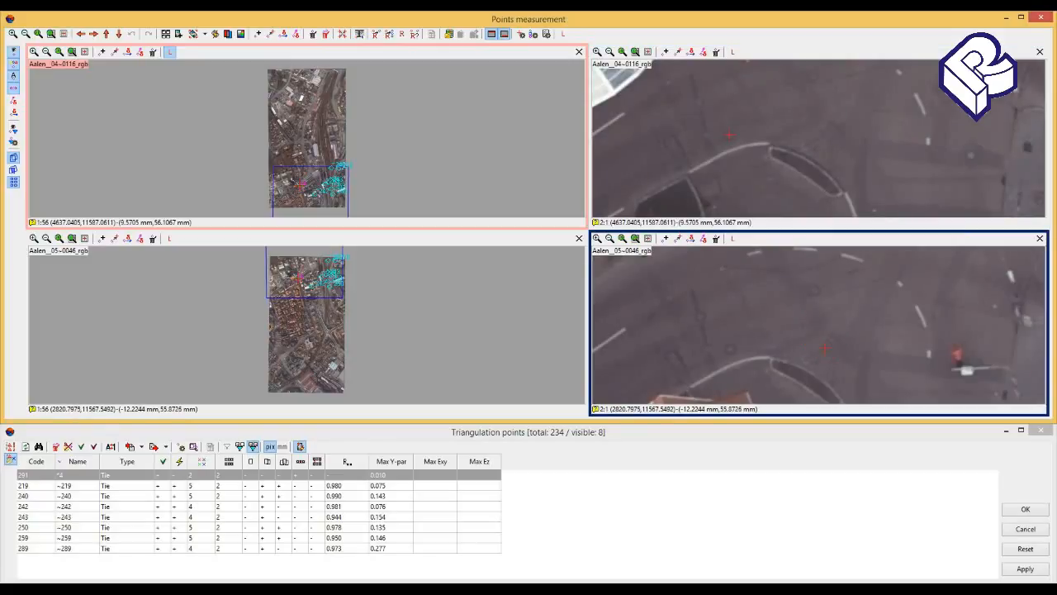
{"action": "left_click", "coordinate": [827, 337]}
{"action": "left_click", "coordinate": [791, 337]}
{"action": "left_click", "coordinate": [763, 347]}
{"action": "left_click", "coordinate": [751, 356]}
{"action": "left_click", "coordinate": [704, 334]}
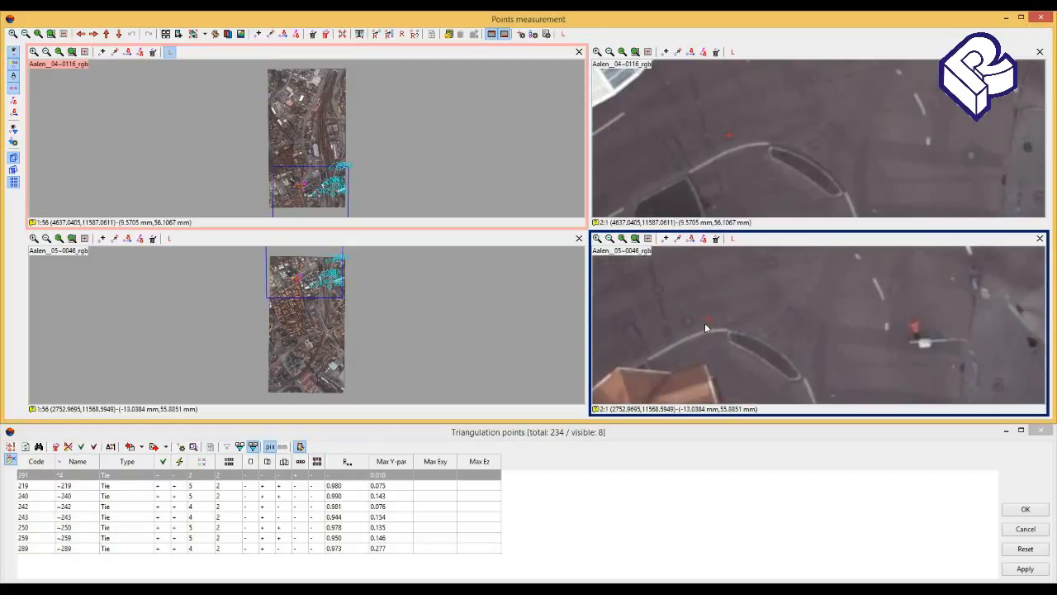
Step: Make Aalen__04~0116_rgb the left image, add the second tie point with correlation on both images, and accept the measurements
{"action": "left_click", "coordinate": [734, 52]}
{"action": "left_click", "coordinate": [733, 52]}
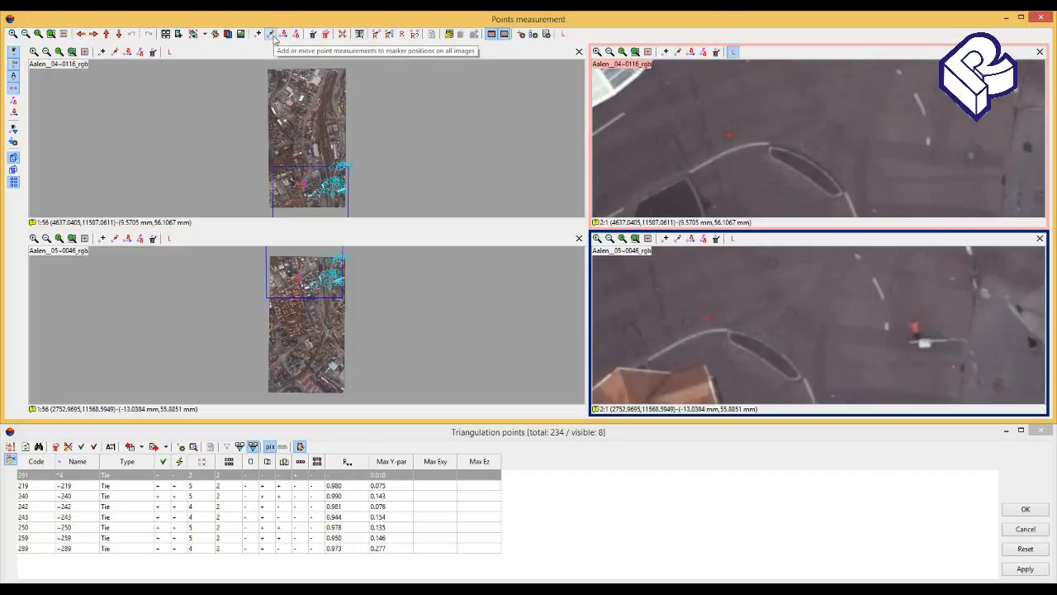
{"action": "left_click", "coordinate": [389, 35]}
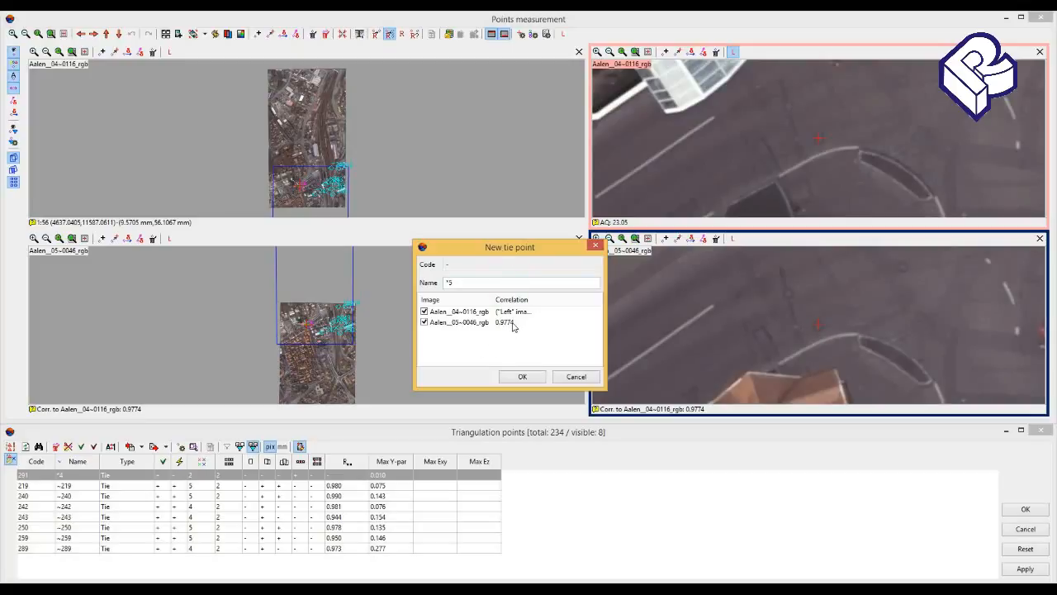
{"action": "left_click", "coordinate": [521, 377]}
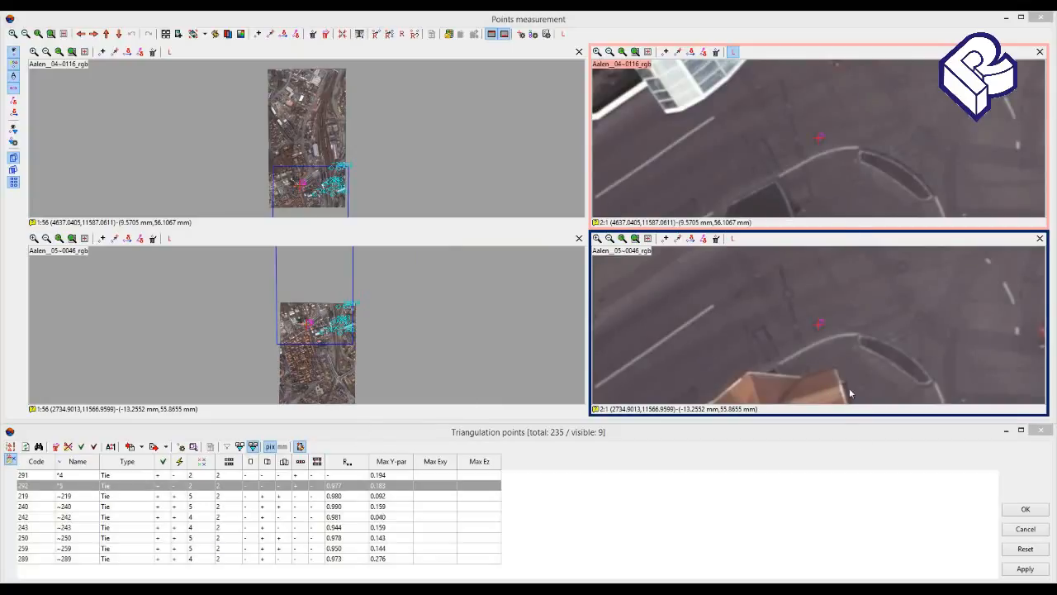
{"action": "left_click", "coordinate": [1025, 508]}
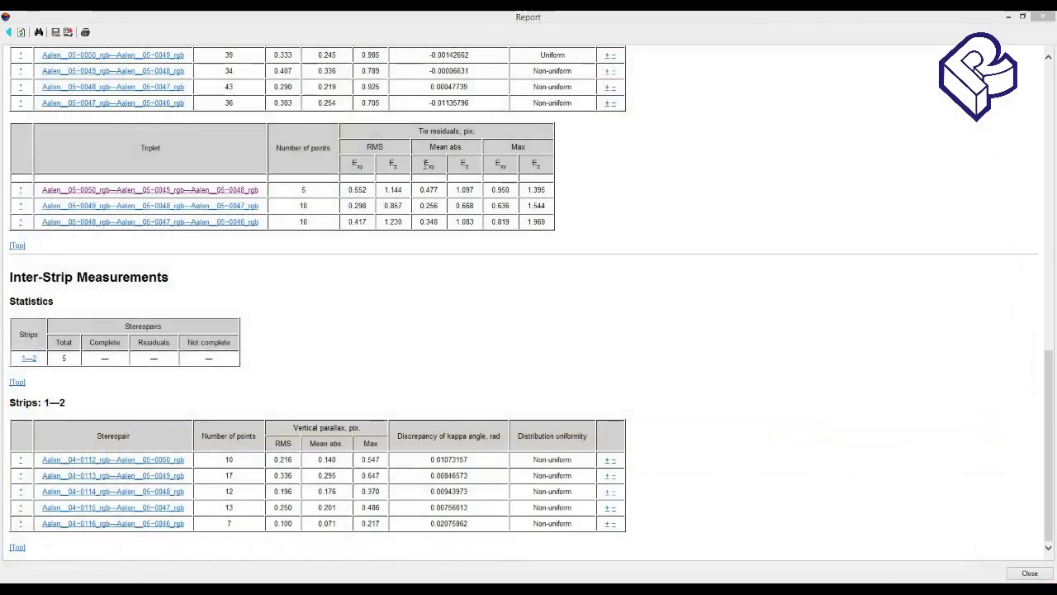
Step: Refresh the Relative Orientation Report, check the inter-strip results for Aalen__04~0116_rgb—Aalen__05~0046_rgb, and close the report and measurement settings
{"action": "left_click", "coordinate": [21, 32]}
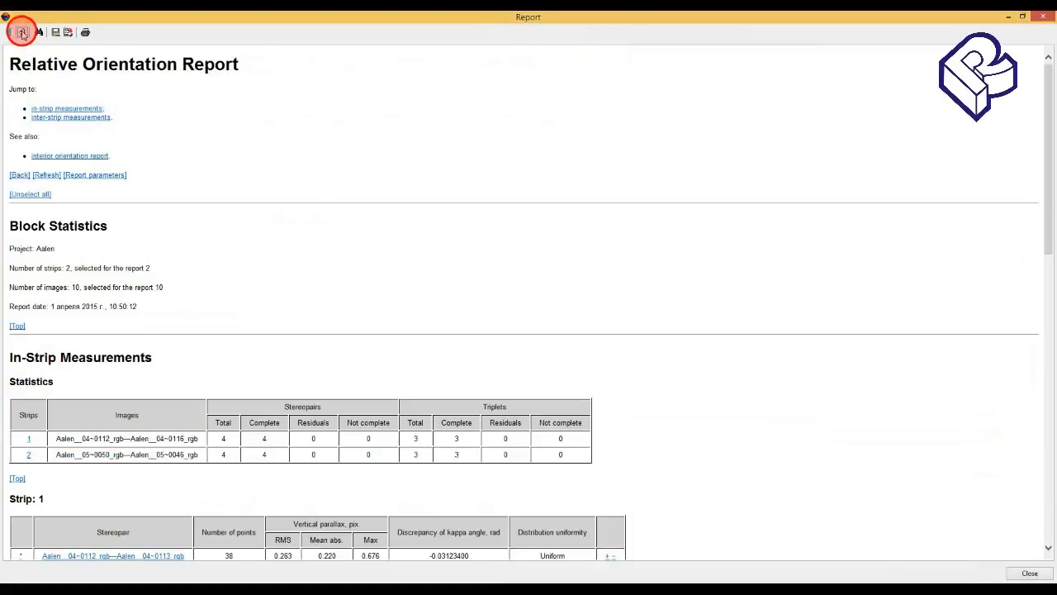
{"action": "left_click", "coordinate": [359, 358]}
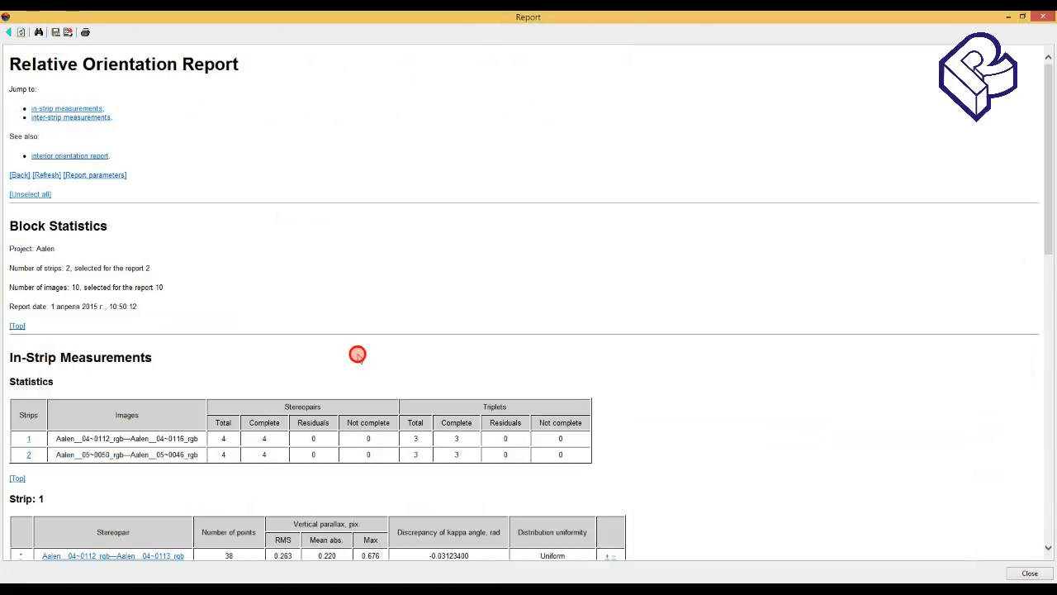
{"action": "scroll", "coordinate": [359, 358], "scroll_direction": "down", "scroll_amount": 8}
{"action": "scroll", "coordinate": [359, 358], "scroll_direction": "down", "scroll_amount": 2}
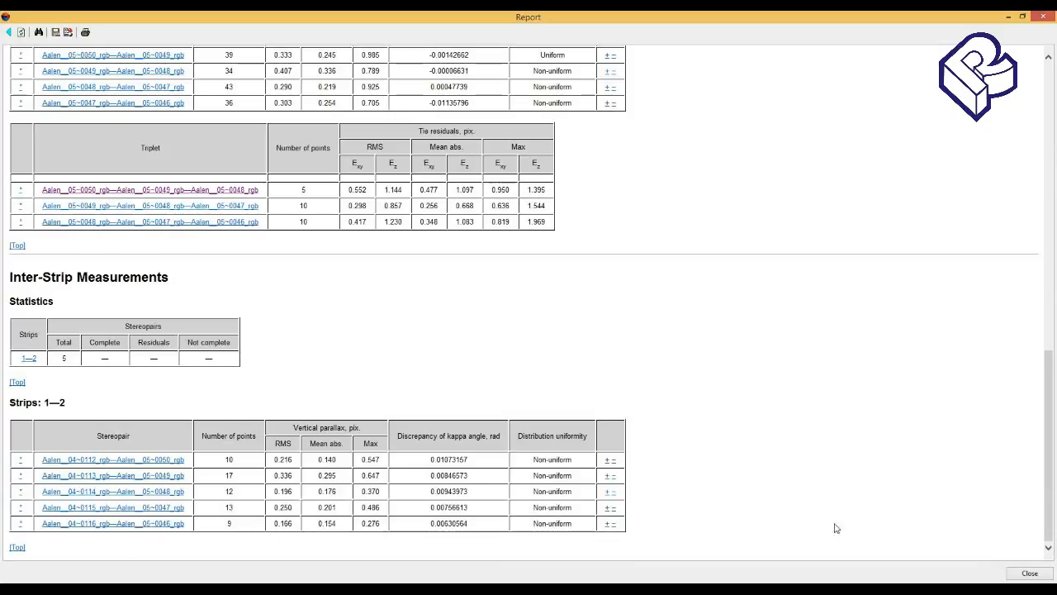
{"action": "left_click", "coordinate": [1029, 573]}
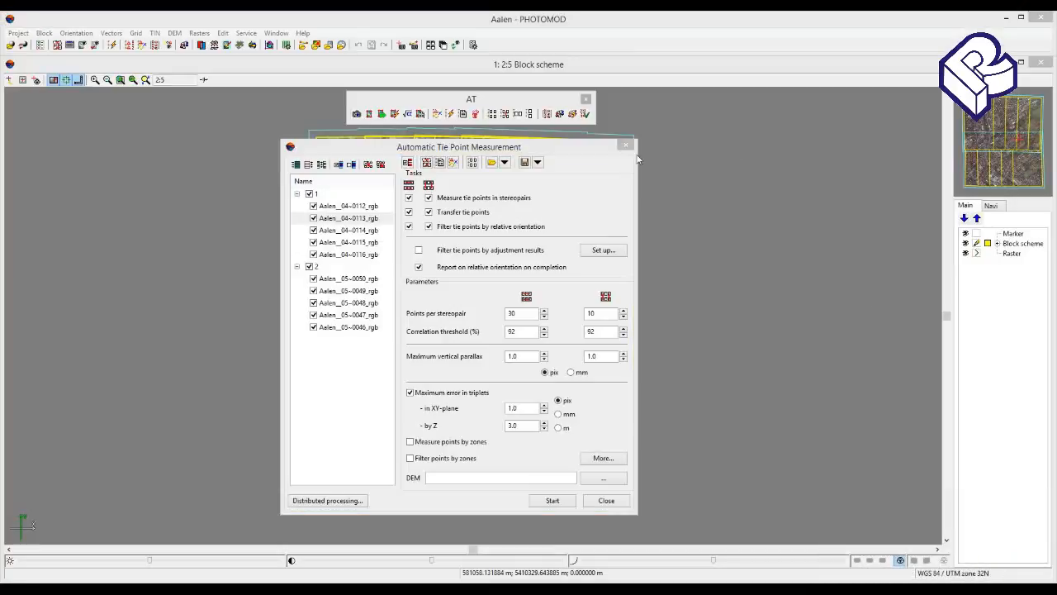
{"action": "left_click", "coordinate": [625, 145]}
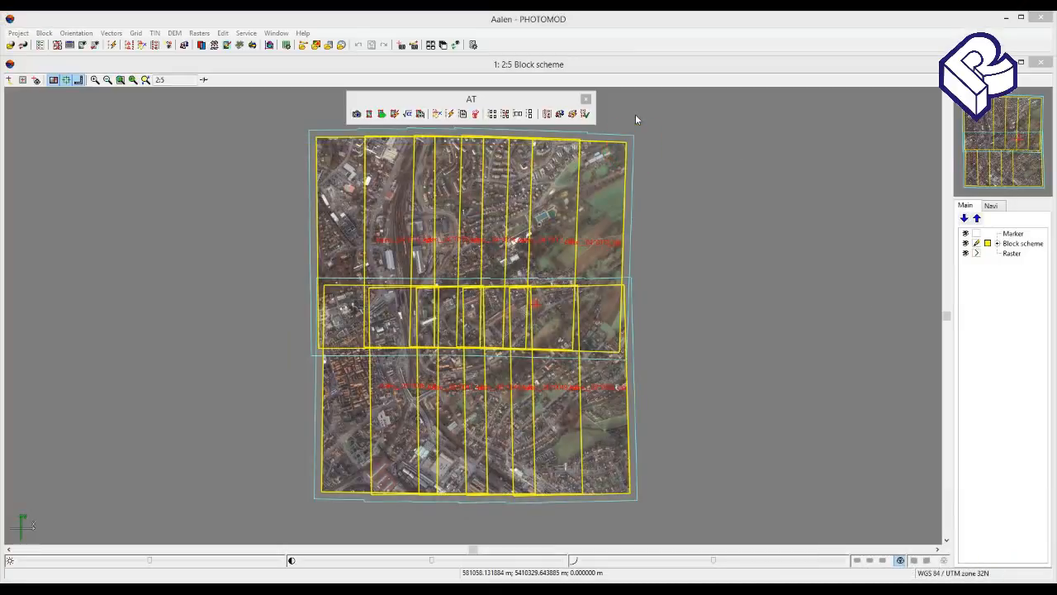
Step: Rebuild the block layout by ties with in-strip and inter-strip tie points enabled, keeping imported exterior orientation
{"action": "left_click", "coordinate": [57, 46]}
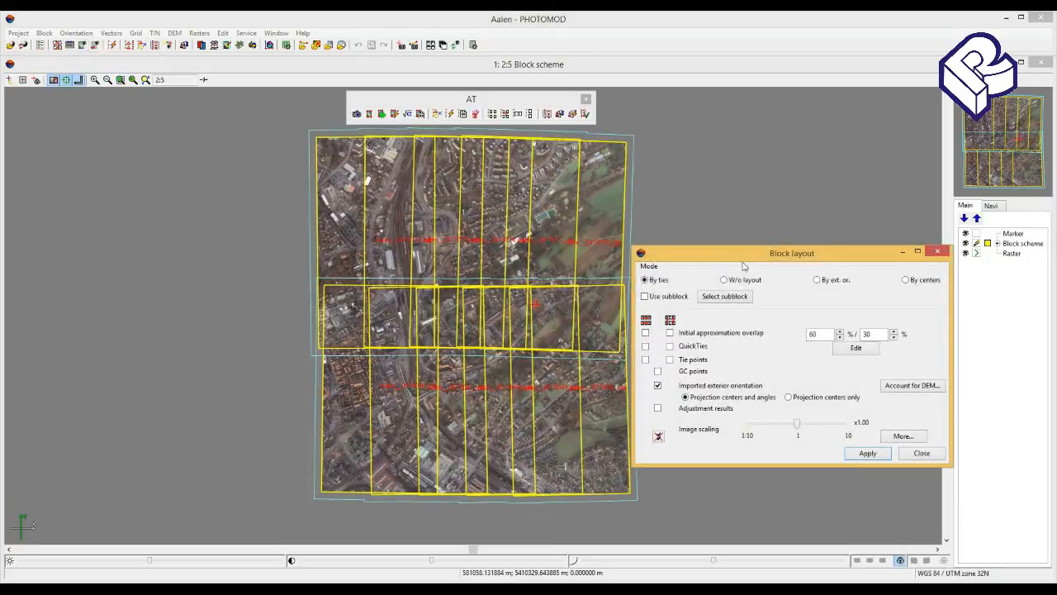
{"action": "mouse_move", "coordinate": [743, 257]}
{"action": "left_mouse_down"}
{"action": "mouse_move", "coordinate": [730, 242]}
{"action": "mouse_move", "coordinate": [740, 254]}
{"action": "left_mouse_up"}
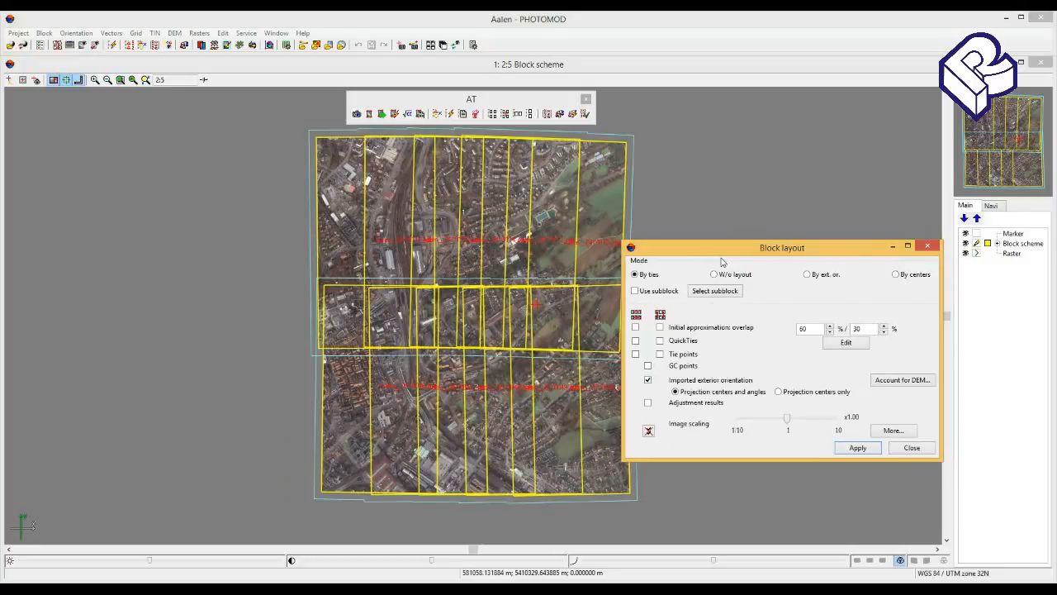
{"action": "left_click_drag", "start_coordinate": [720, 253], "coordinate": [719, 260]}
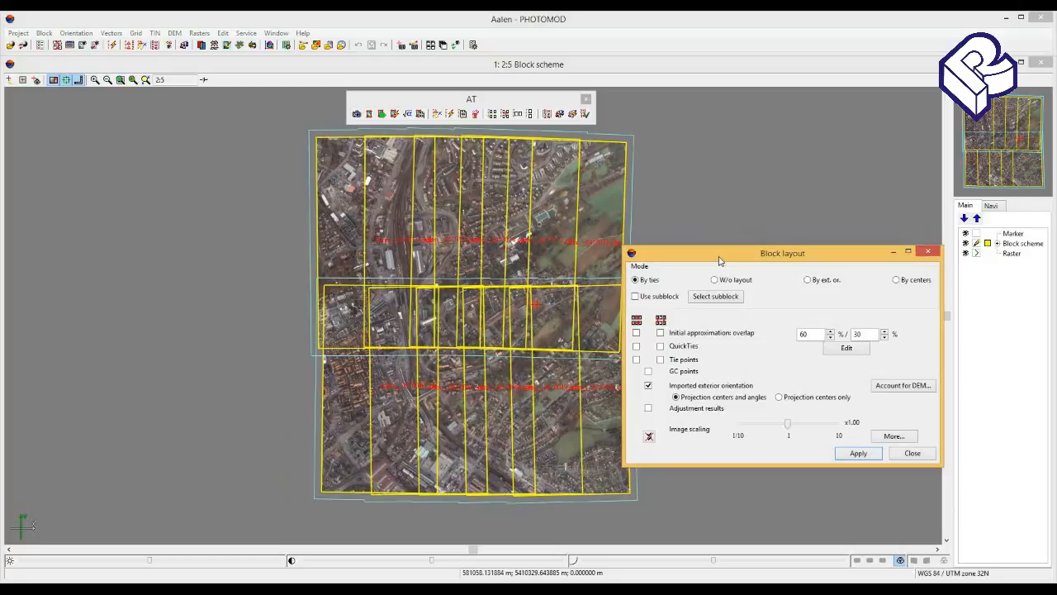
{"action": "left_click_drag", "start_coordinate": [693, 253], "coordinate": [702, 253]}
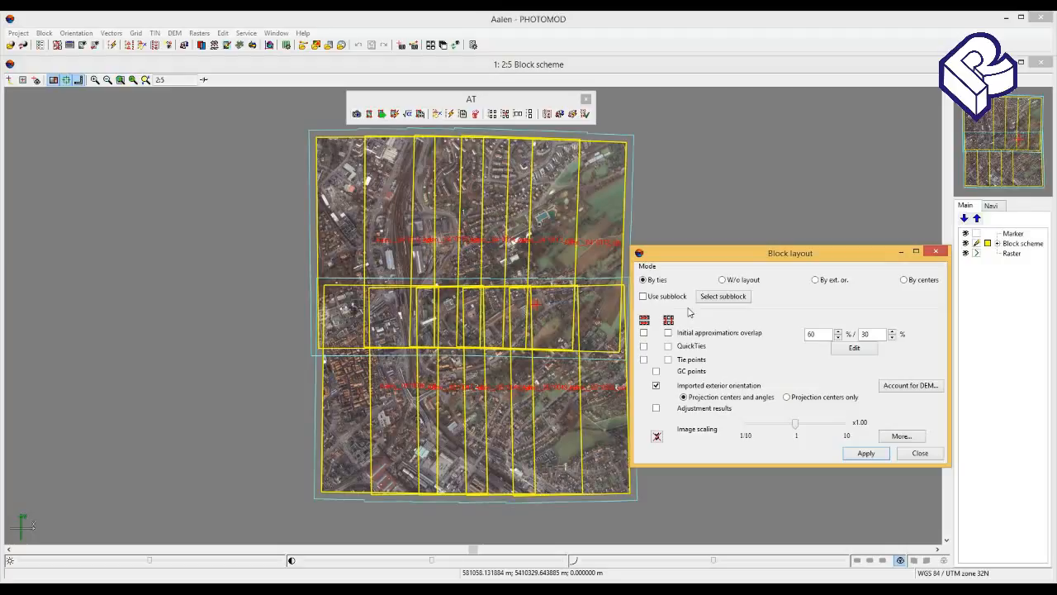
{"action": "left_click", "coordinate": [645, 361]}
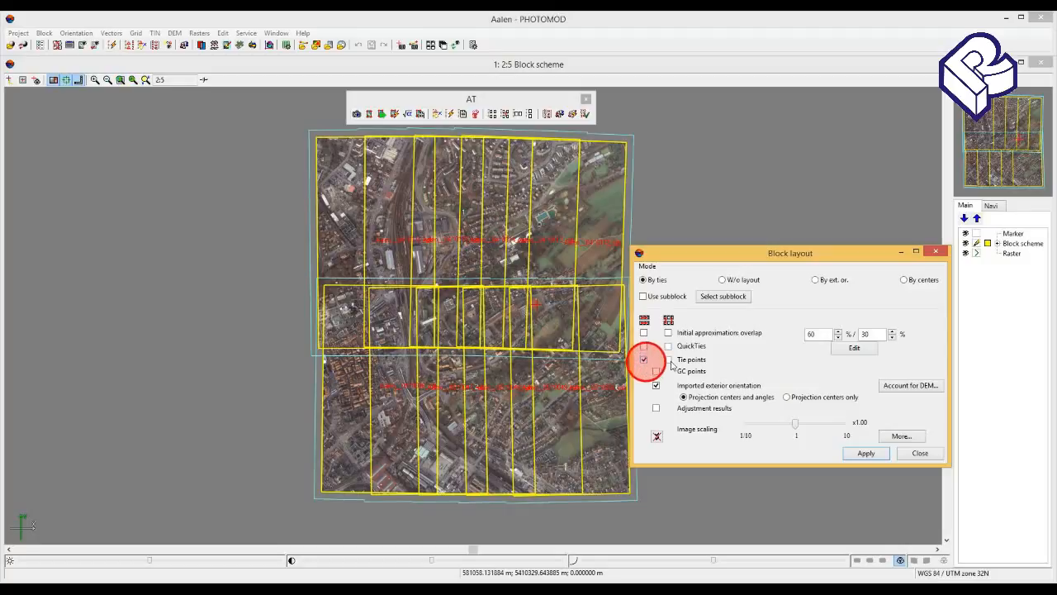
{"action": "left_click", "coordinate": [668, 360]}
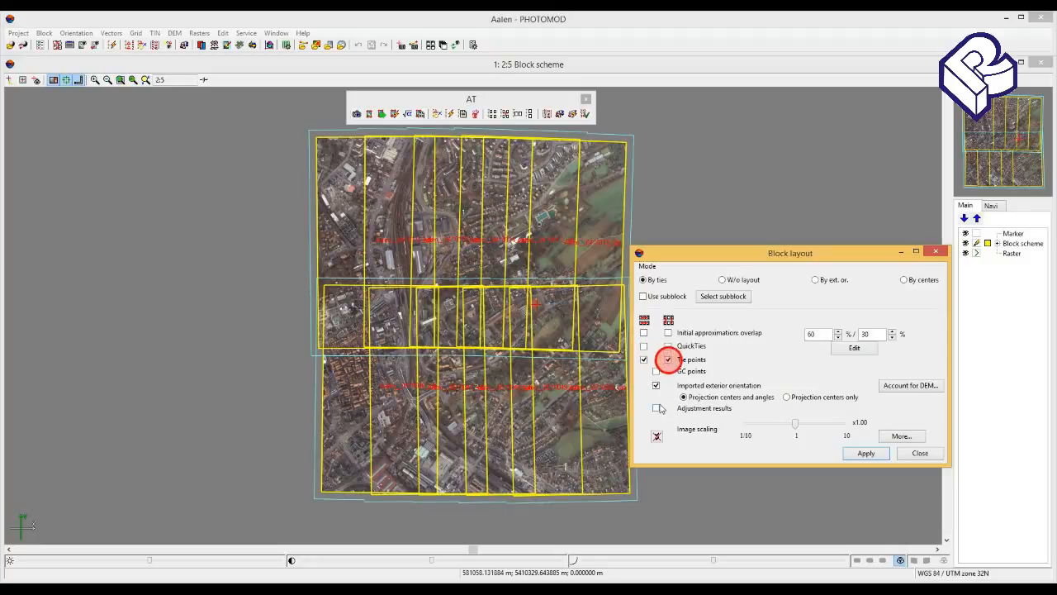
{"action": "left_click", "coordinate": [861, 452]}
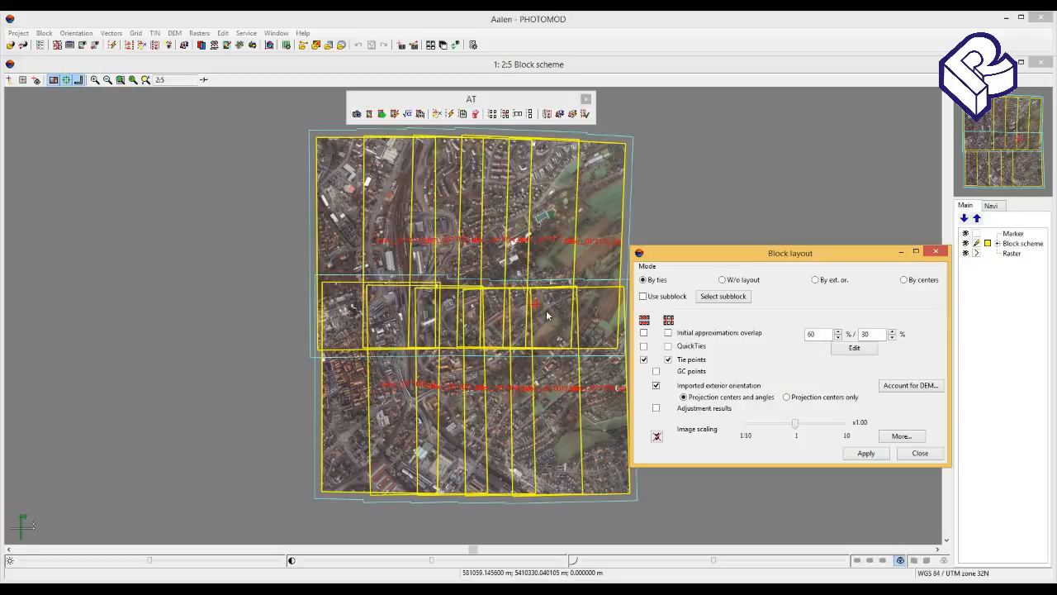
{"action": "left_click", "coordinate": [936, 251]}
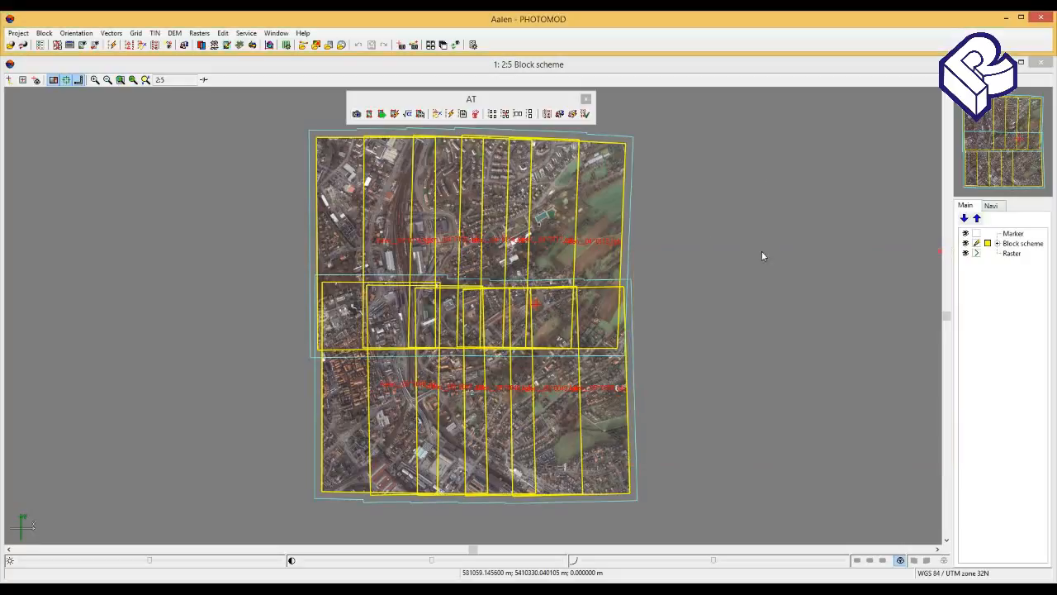
Step: Review the Automatic Tie Point Measurement tasks, parameters and settings-loading option, and close it without starting a measurement
{"action": "left_click", "coordinate": [449, 114]}
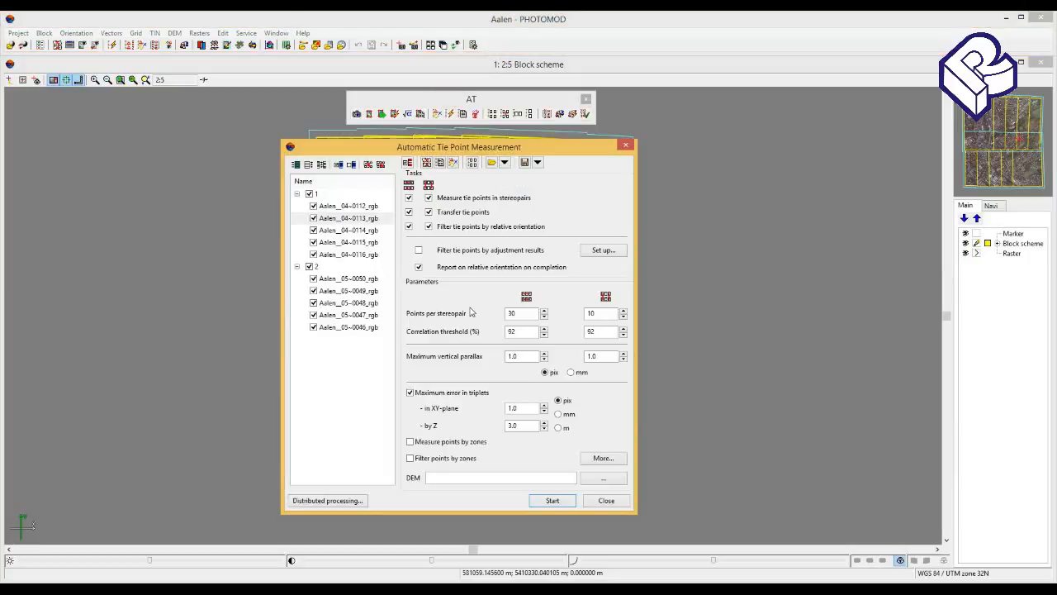
{"action": "left_click_drag", "start_coordinate": [494, 147], "coordinate": [495, 153]}
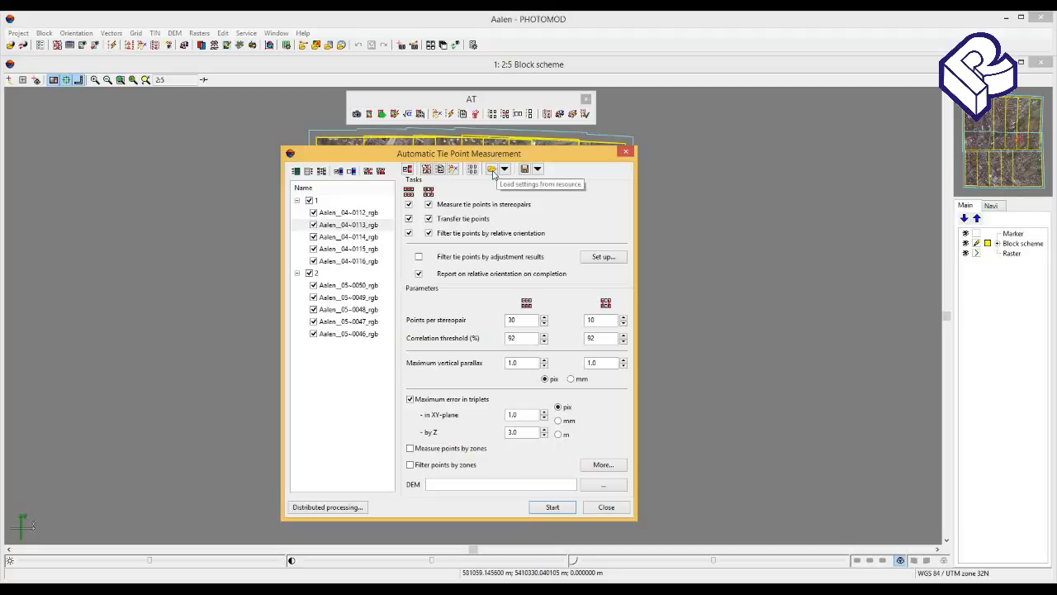
{"action": "left_click_drag", "start_coordinate": [509, 154], "coordinate": [533, 134]}
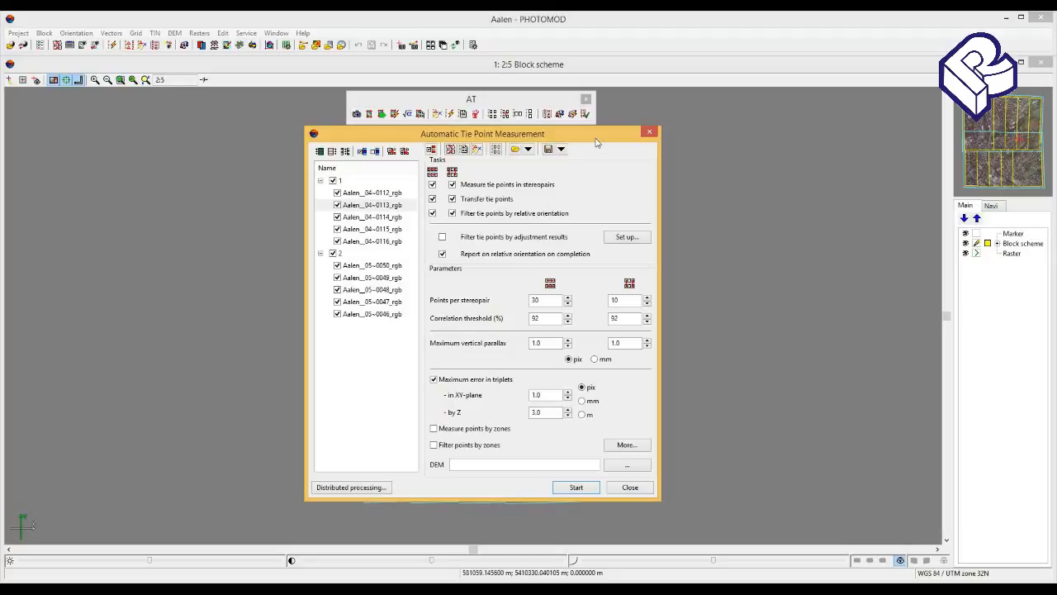
{"action": "left_click", "coordinate": [650, 132]}
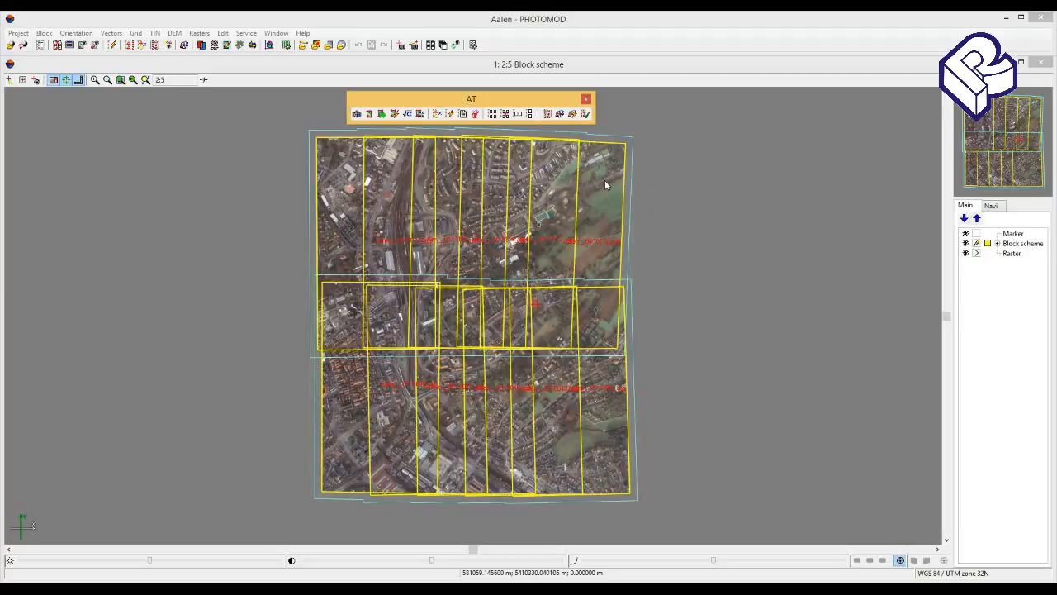